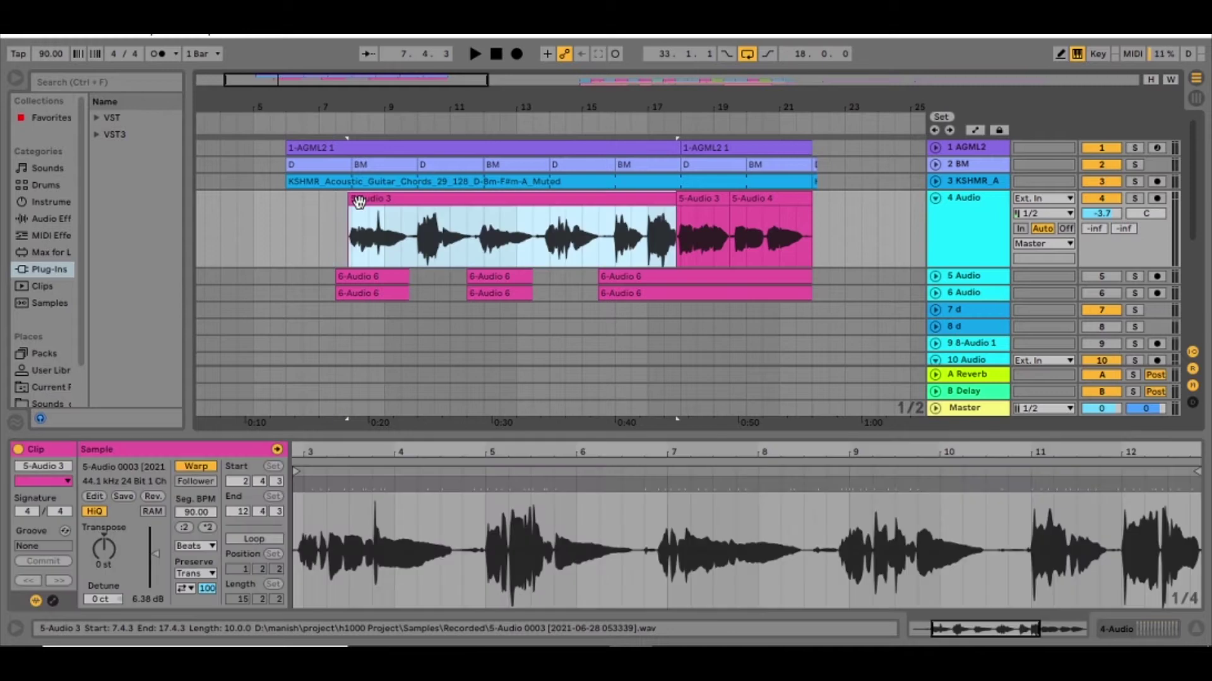
# Step: Play the soloed vocal on the 4 Audio track and mark out individual phrases in its first clip between bars 8 and 13
pyautogui.press('space')
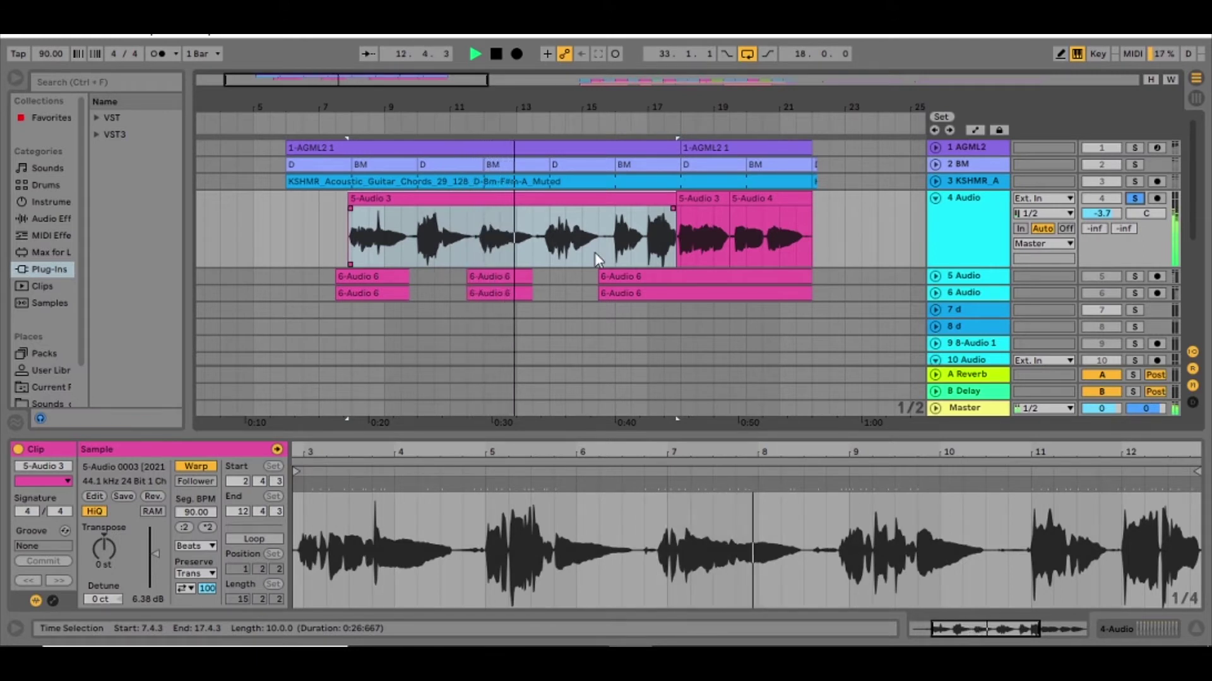
pyautogui.press('space')
pyautogui.click(422, 253)
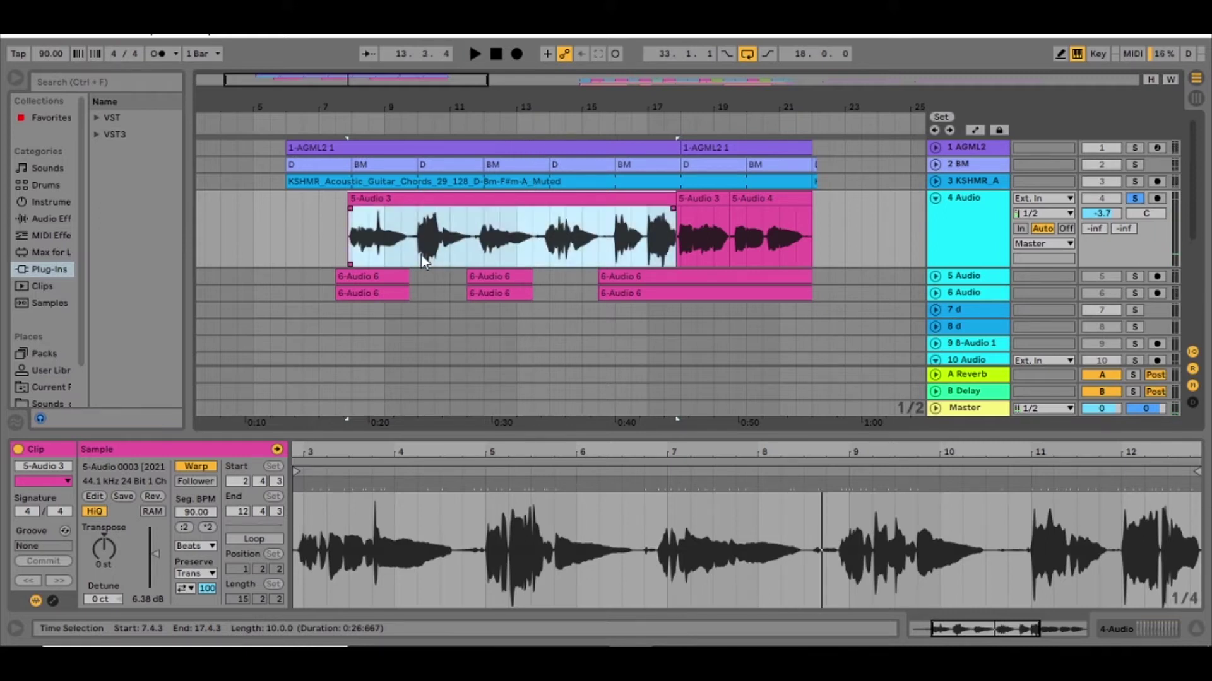
pyautogui.click(417, 260)
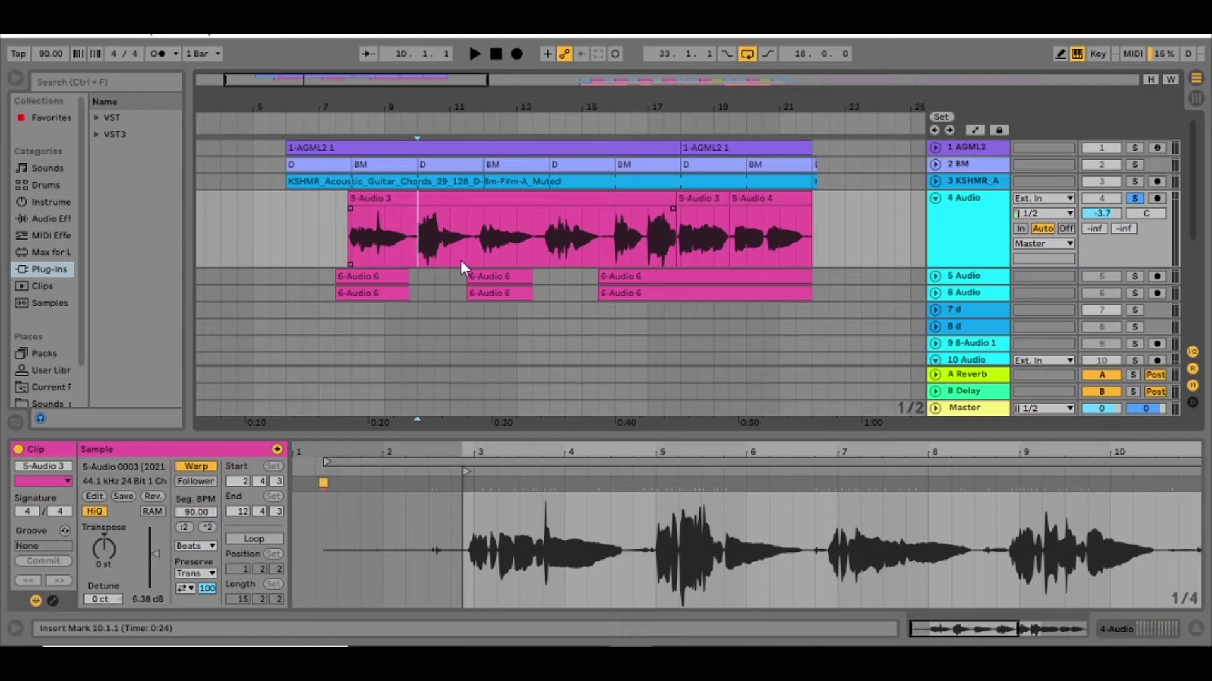
pyautogui.moveTo(421, 253); pyautogui.dragTo(537, 251)
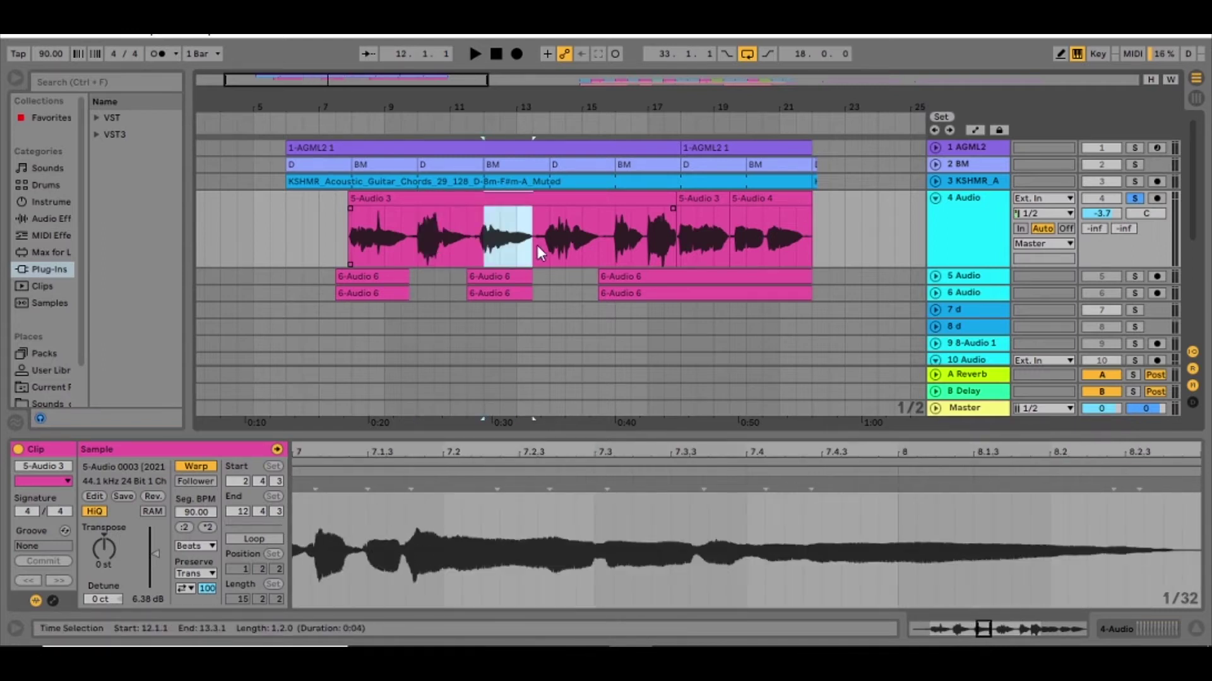
pyautogui.click(413, 257)
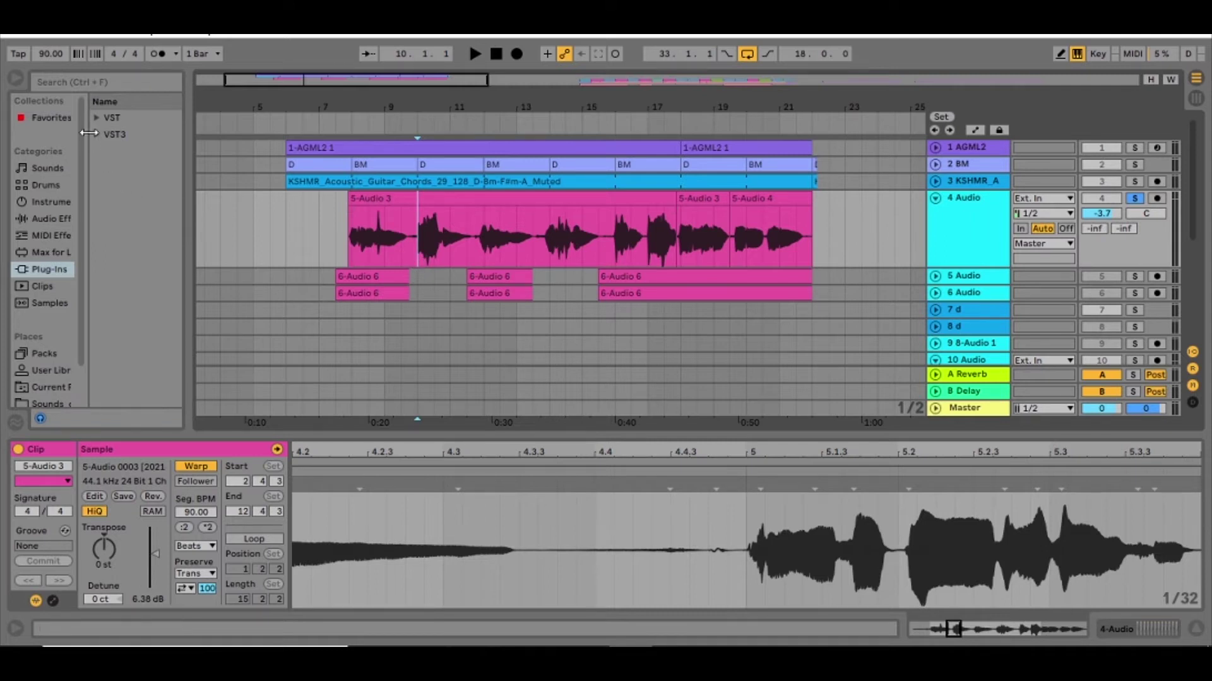
pyautogui.click(351, 248)
pyautogui.moveTo(351, 248); pyautogui.dragTo(415, 243)
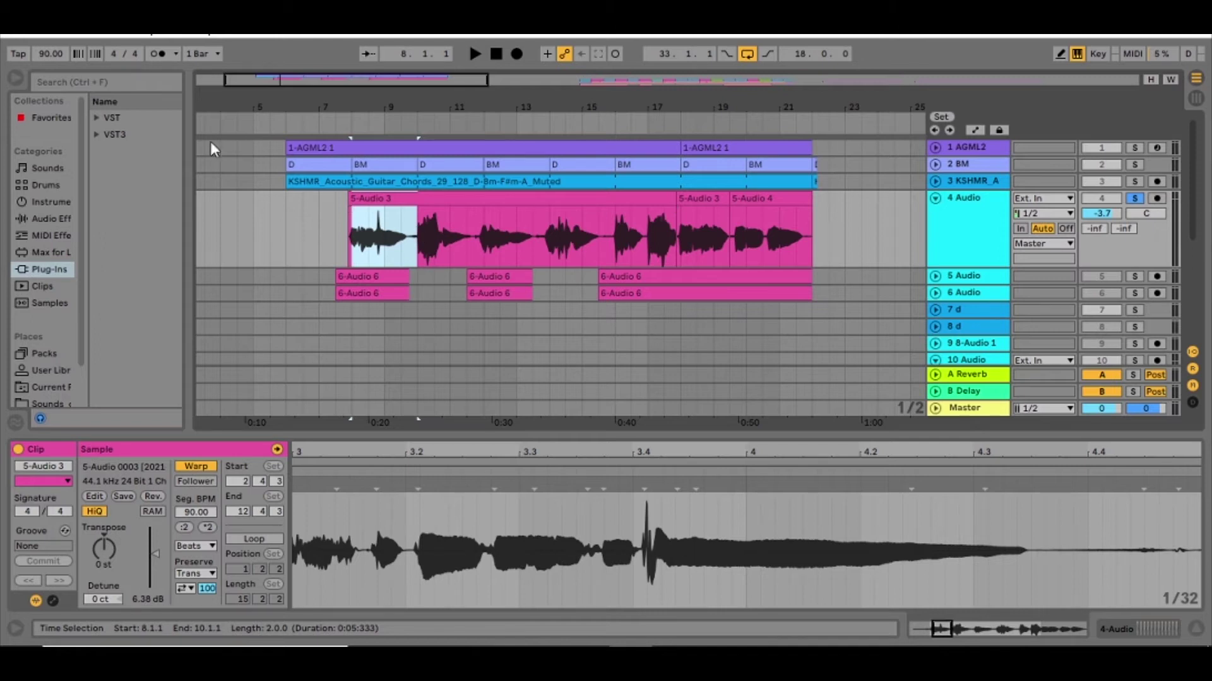
# Step: Set the insert mark at bar 8 and load Celemony's Melodyne VST3 plug-in onto the 4 Audio track
pyautogui.click(350, 252)
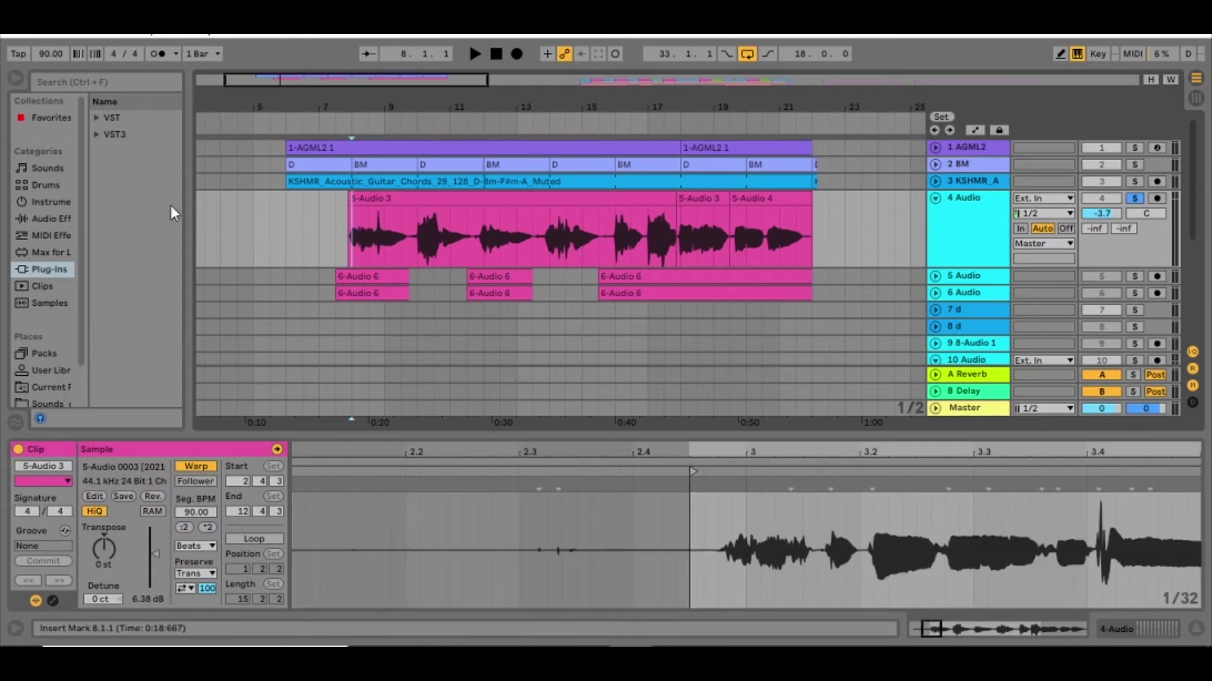
pyautogui.click(100, 138)
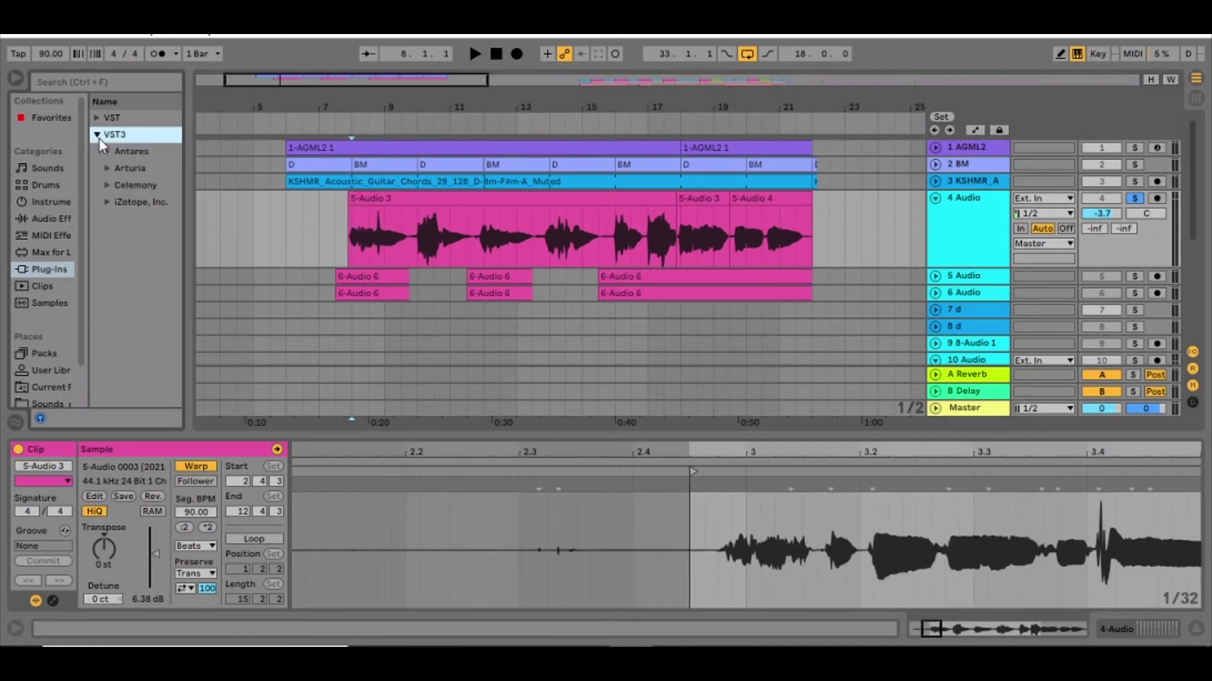
pyautogui.click(106, 185)
pyautogui.moveTo(195, 215); pyautogui.dragTo(253, 213)
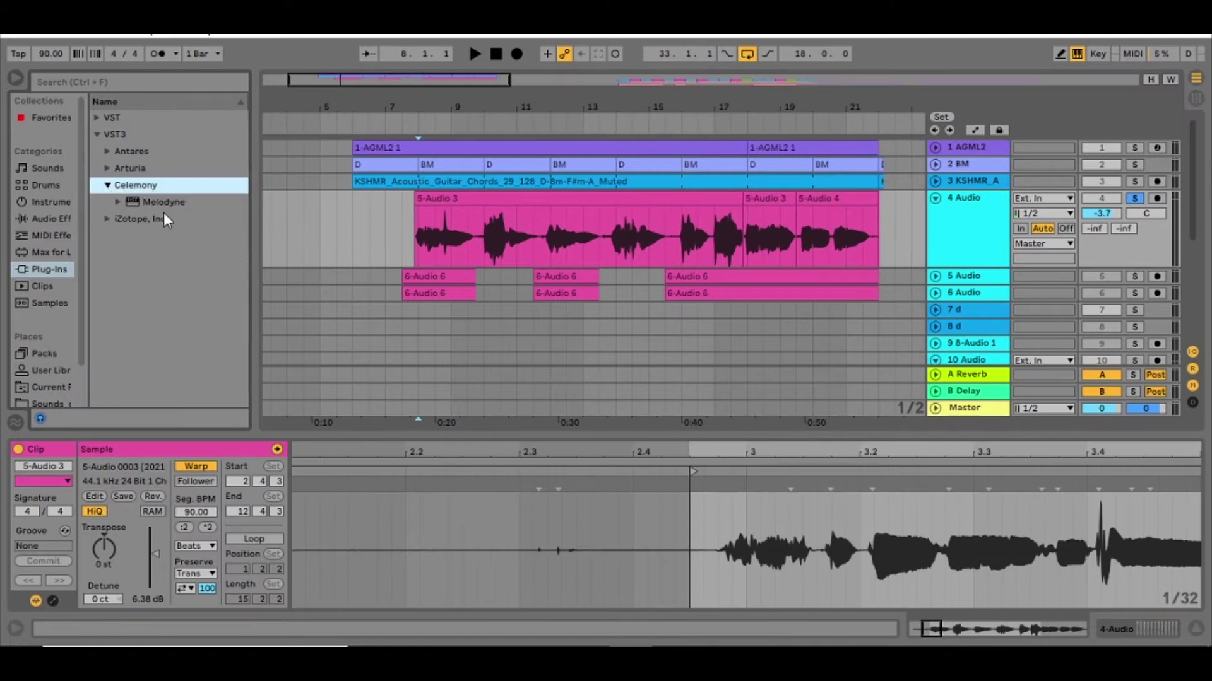
pyautogui.click(161, 202)
pyautogui.moveTo(406, 226); pyautogui.dragTo(410, 223)
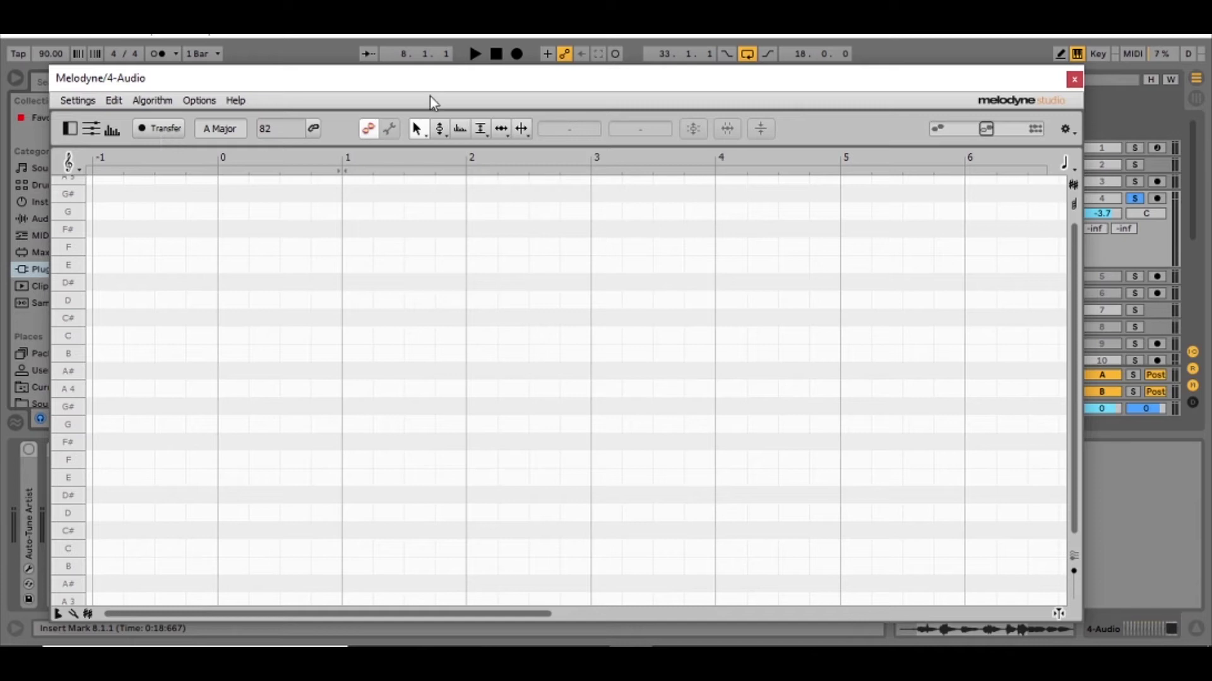
# Step: Transfer the vocal into Melodyne by playing the track from bar 8 to about the end of bar 15
pyautogui.moveTo(370, 78); pyautogui.dragTo(396, 284)
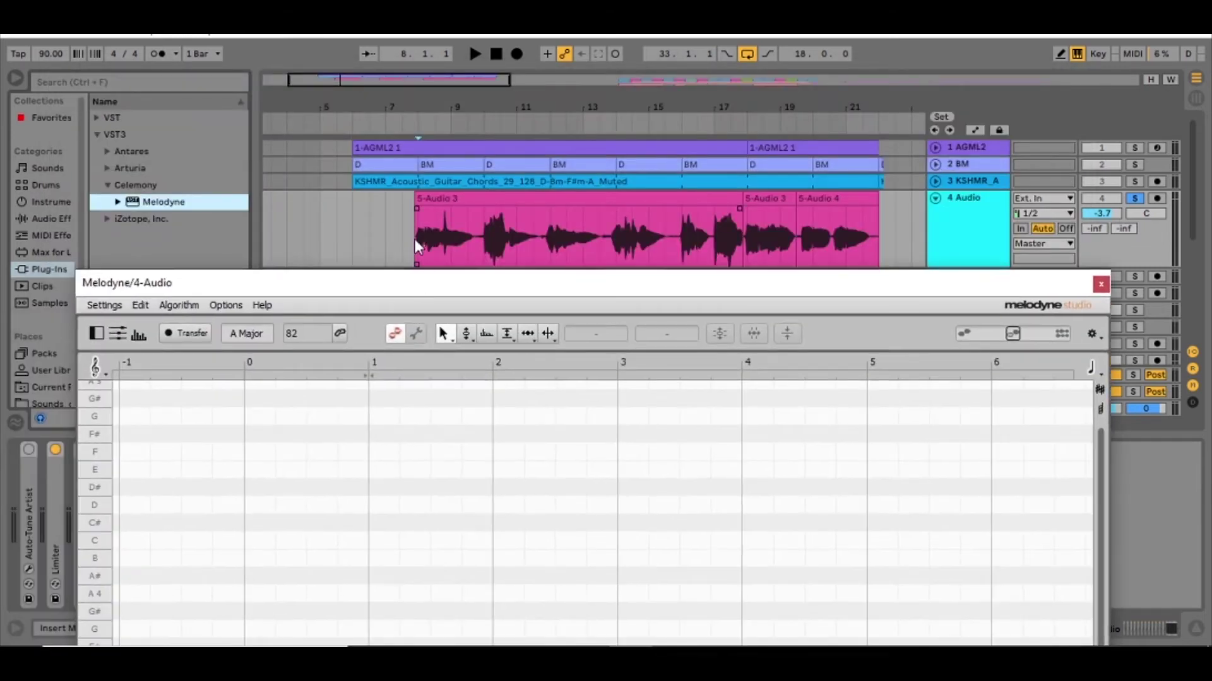
pyautogui.click(414, 242)
pyautogui.moveTo(641, 284); pyautogui.dragTo(646, 107)
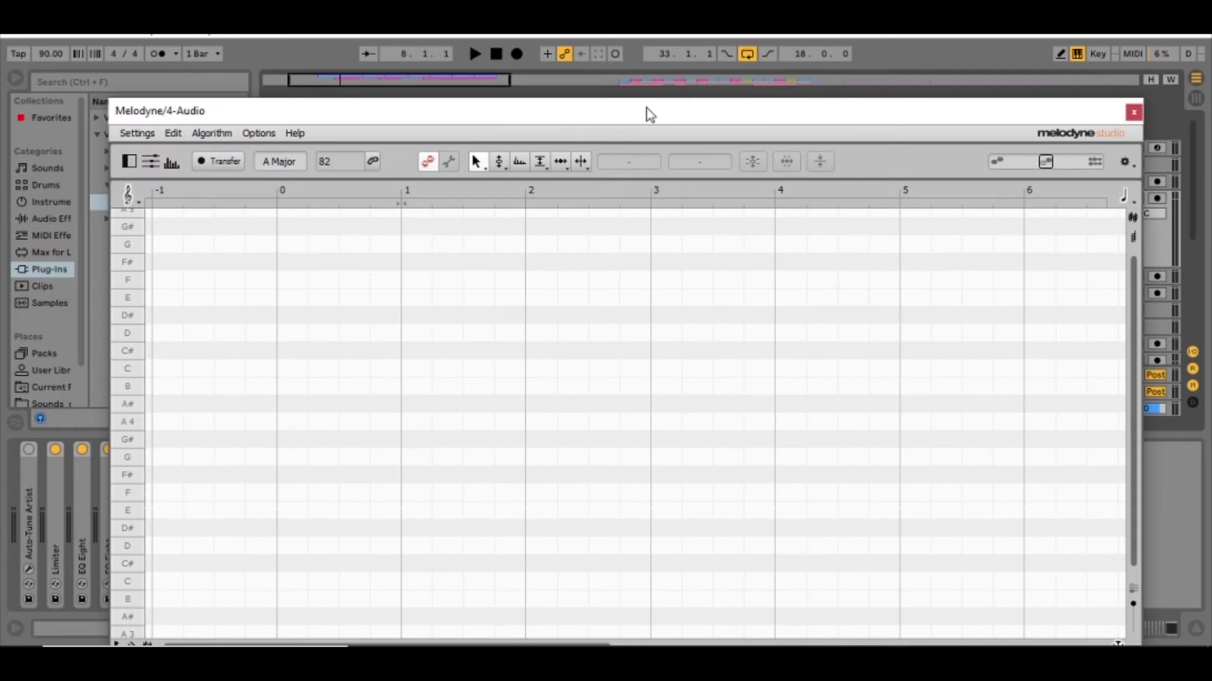
pyautogui.click(215, 163)
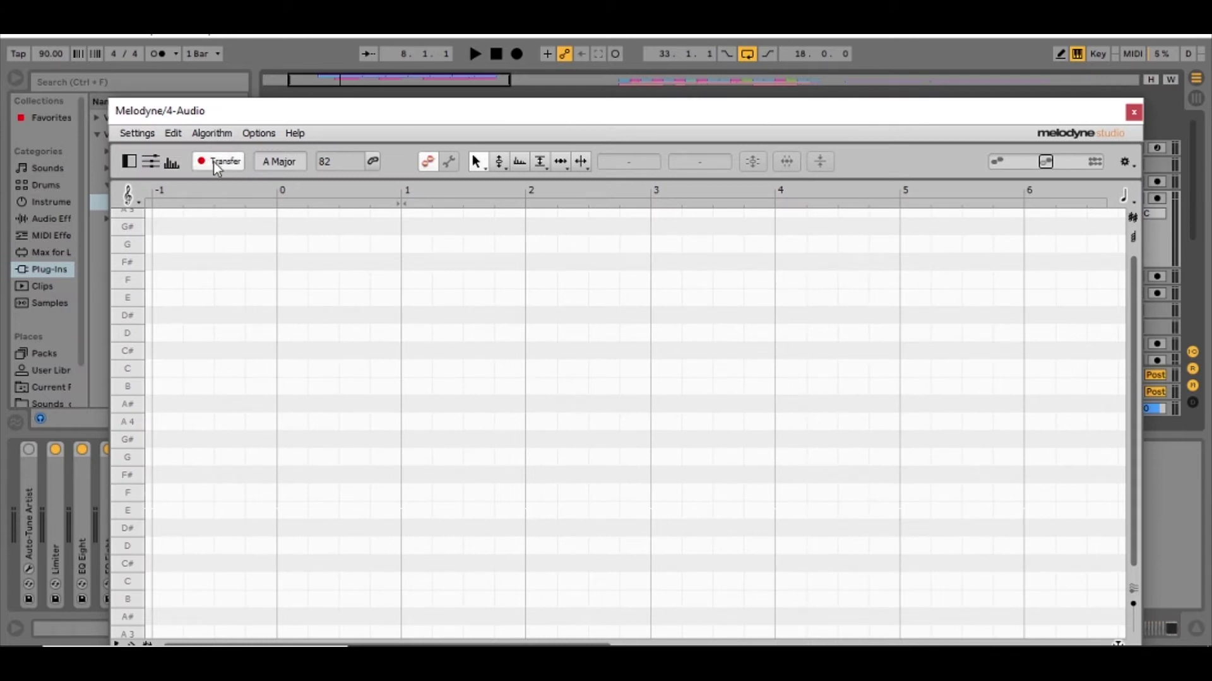
pyautogui.click(476, 55)
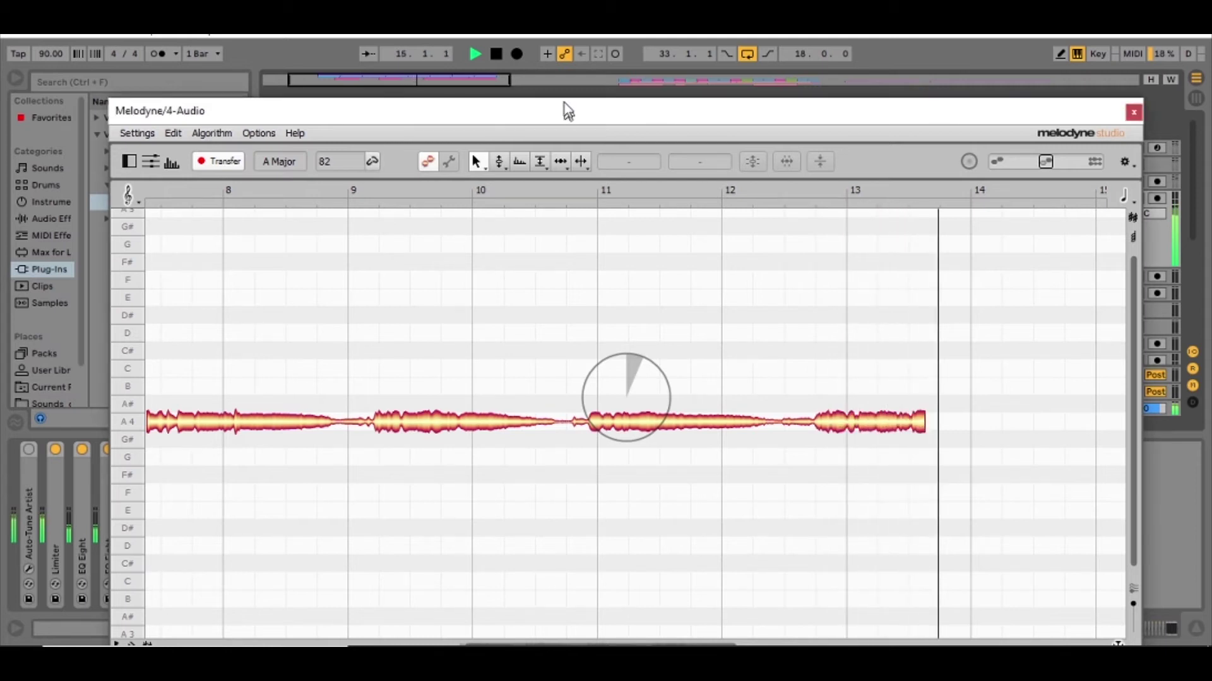
pyautogui.moveTo(569, 120); pyautogui.dragTo(559, 87)
pyautogui.press('space')
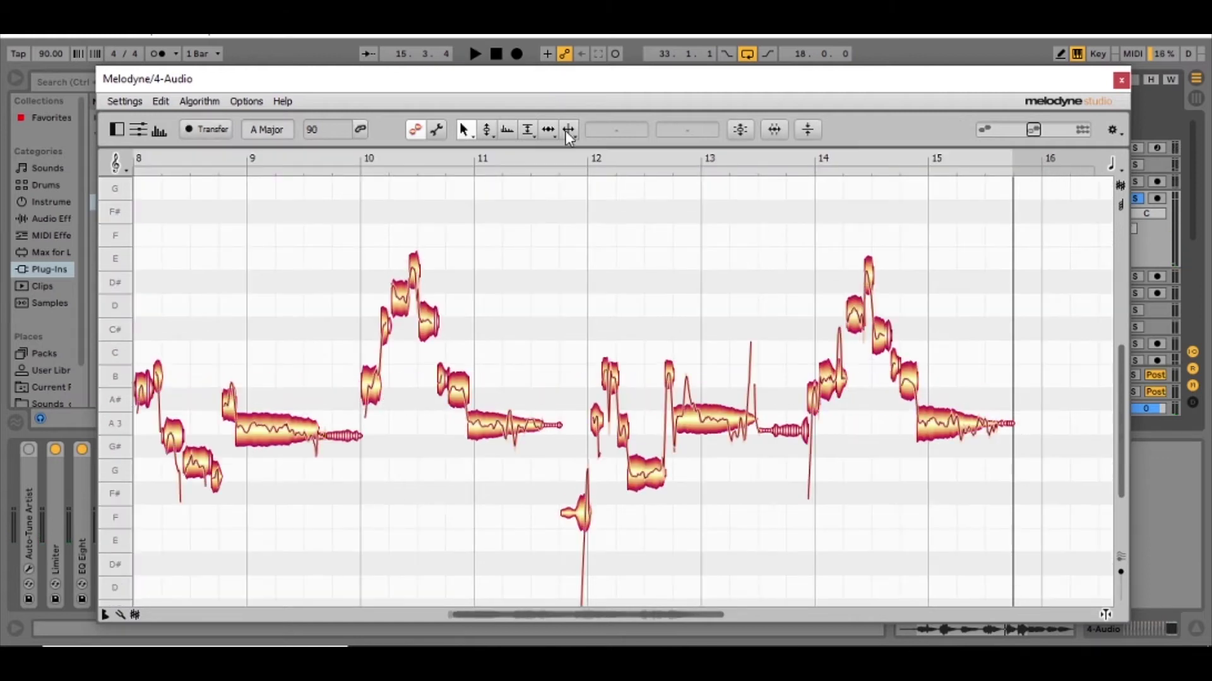
# Step: Audition the detected vocal notes one by one in Melodyne, from bar 8 up to the F 3 note before bar 12
pyautogui.moveTo(603, 87); pyautogui.dragTo(613, 80)
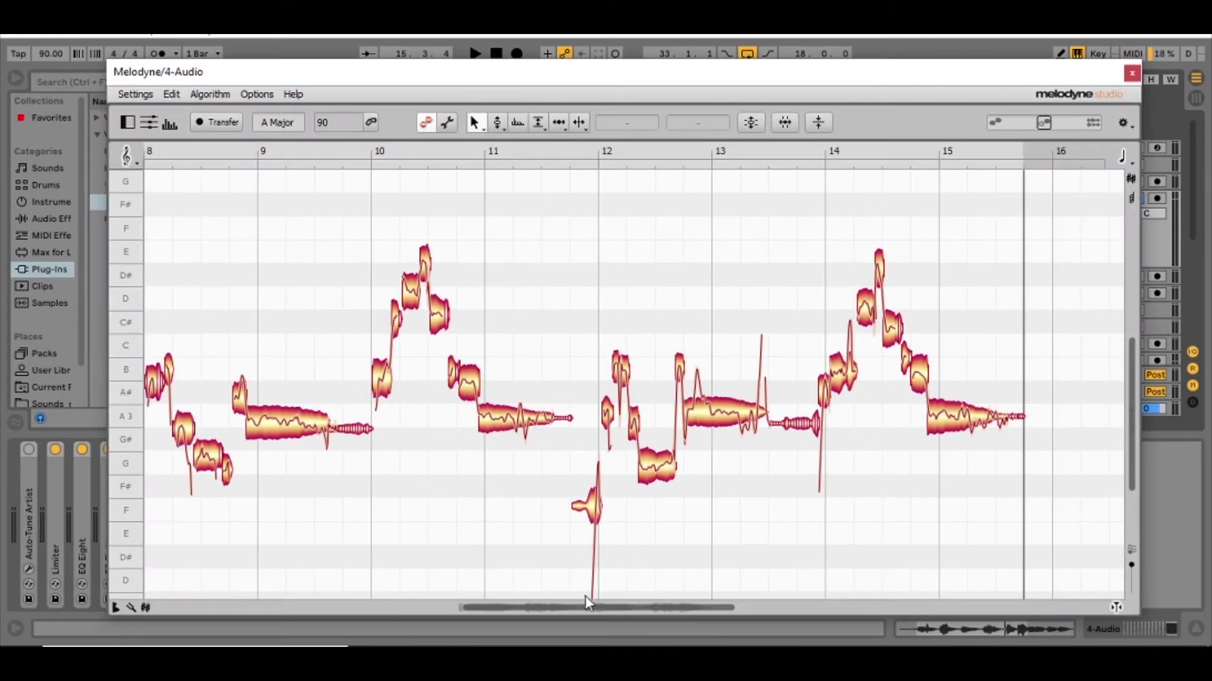
pyautogui.moveTo(580, 607); pyautogui.dragTo(540, 615)
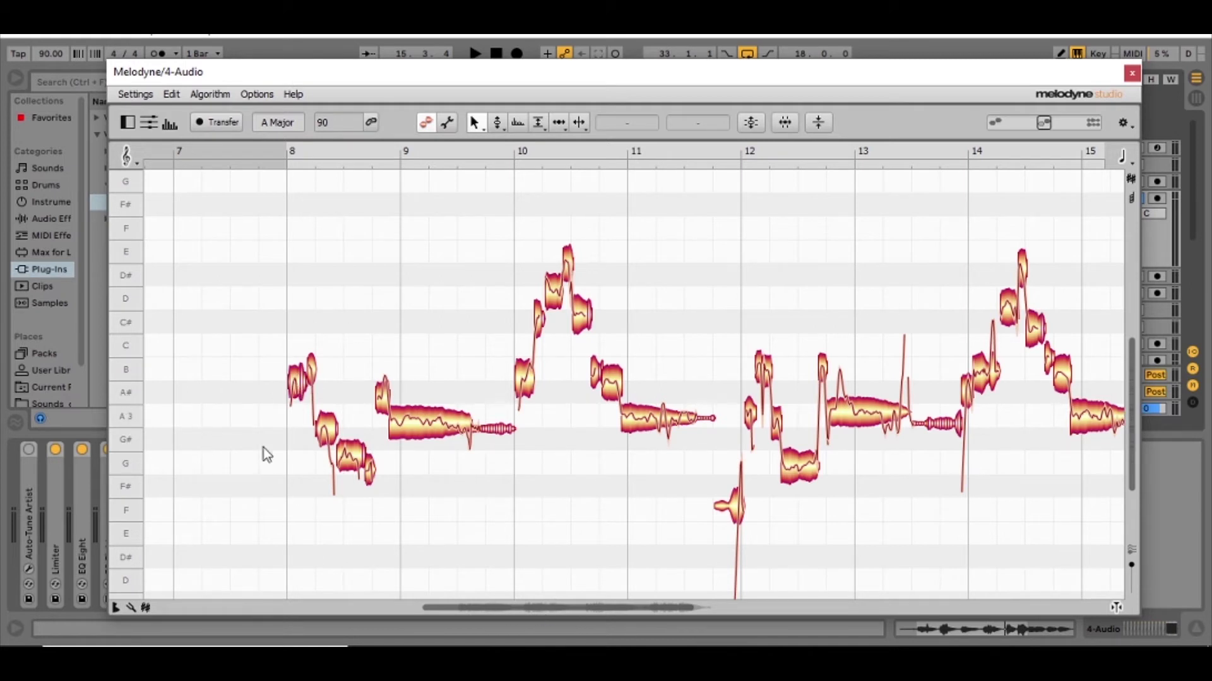
pyautogui.click(300, 386)
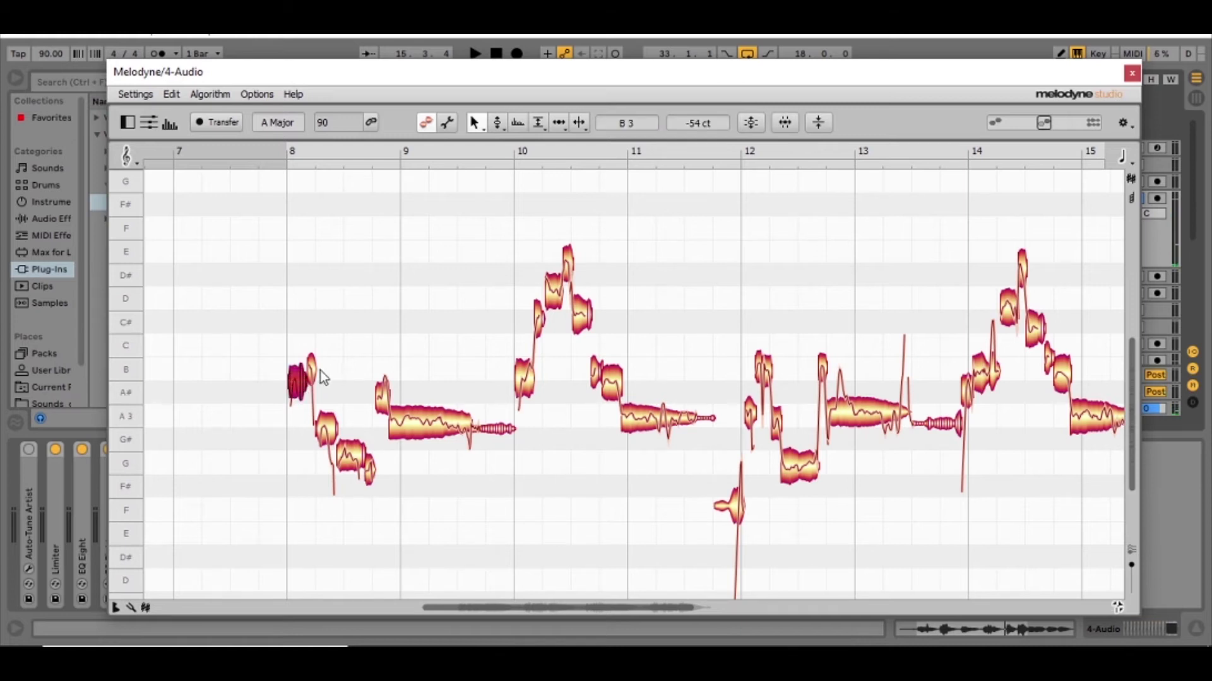
pyautogui.click(312, 369)
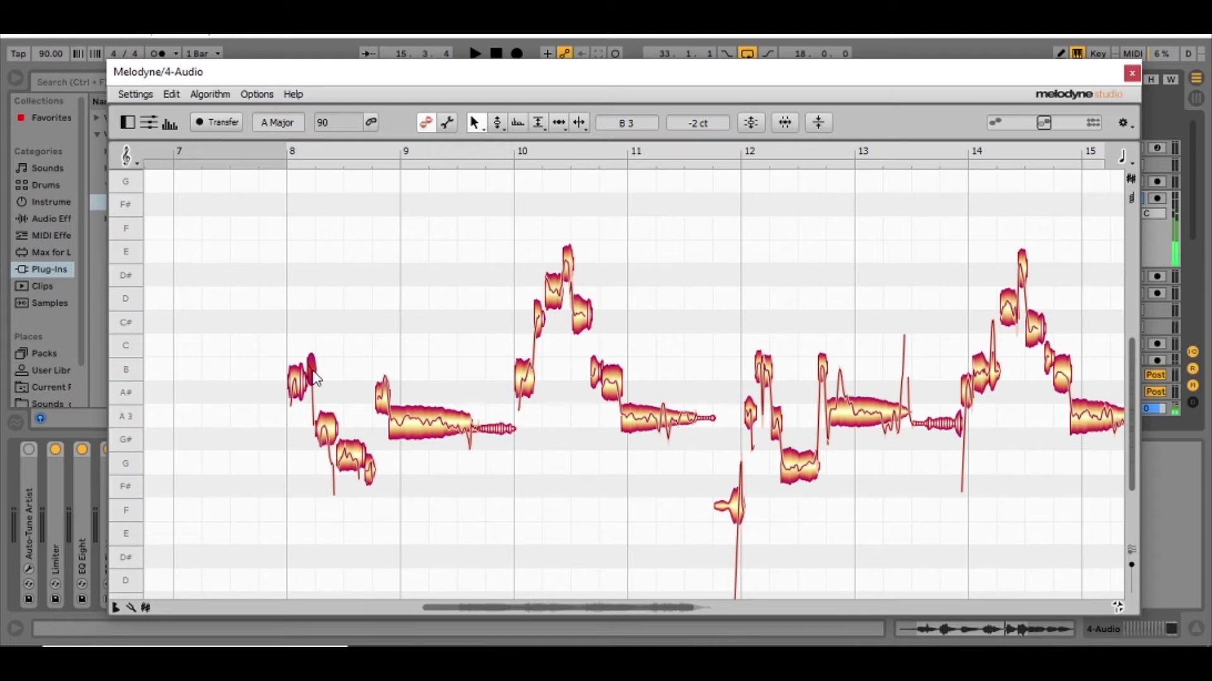
pyautogui.click(325, 430)
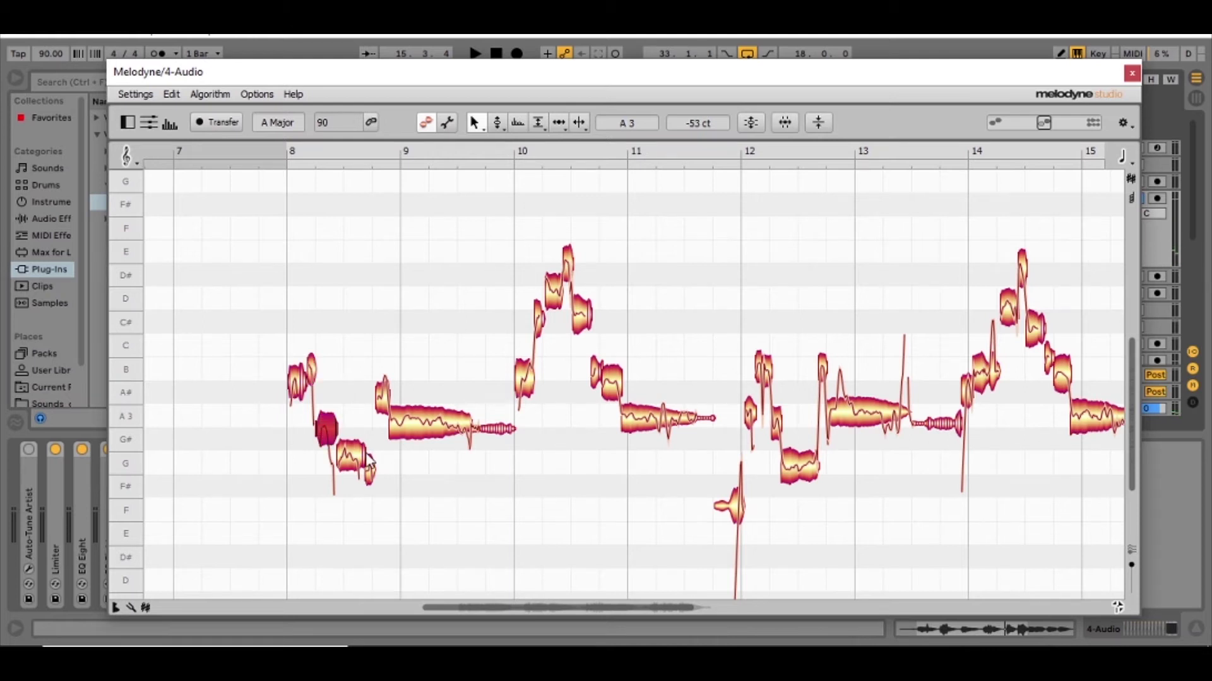
pyautogui.click(336, 456)
pyautogui.click(368, 473)
pyautogui.click(383, 407)
pyautogui.click(440, 430)
pyautogui.click(505, 429)
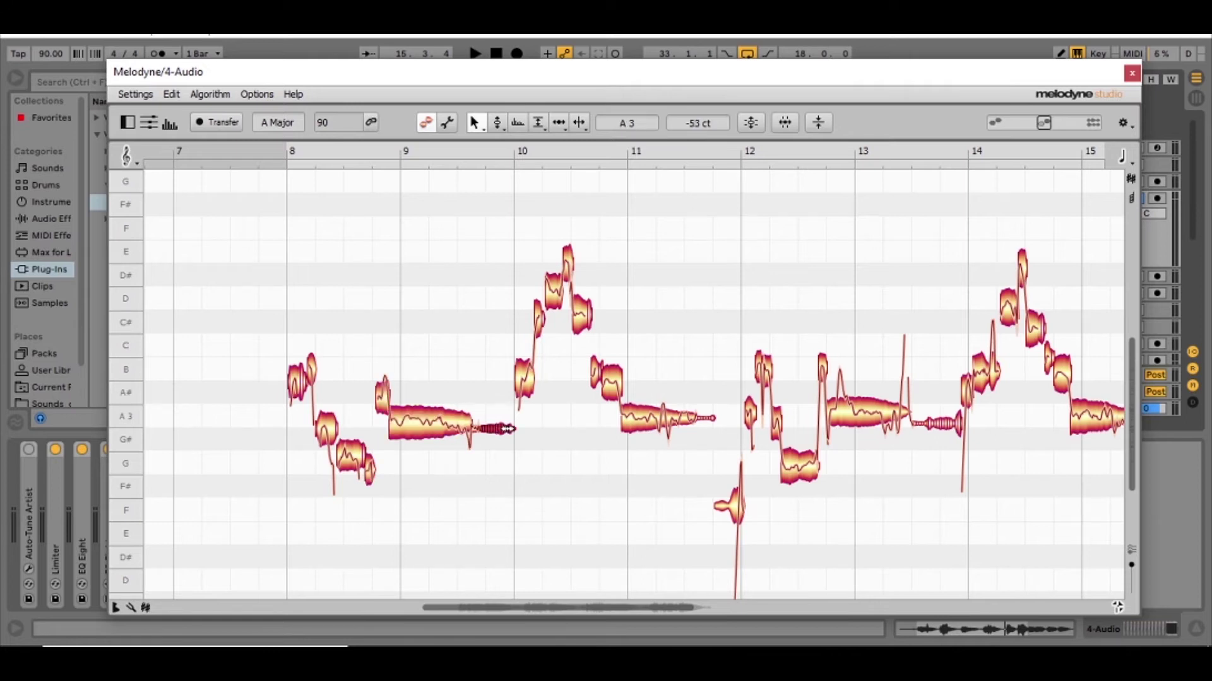
pyautogui.click(529, 380)
pyautogui.click(538, 318)
pyautogui.click(554, 289)
pyautogui.click(568, 263)
pyautogui.click(582, 315)
pyautogui.click(597, 373)
pyautogui.click(612, 382)
pyautogui.click(648, 431)
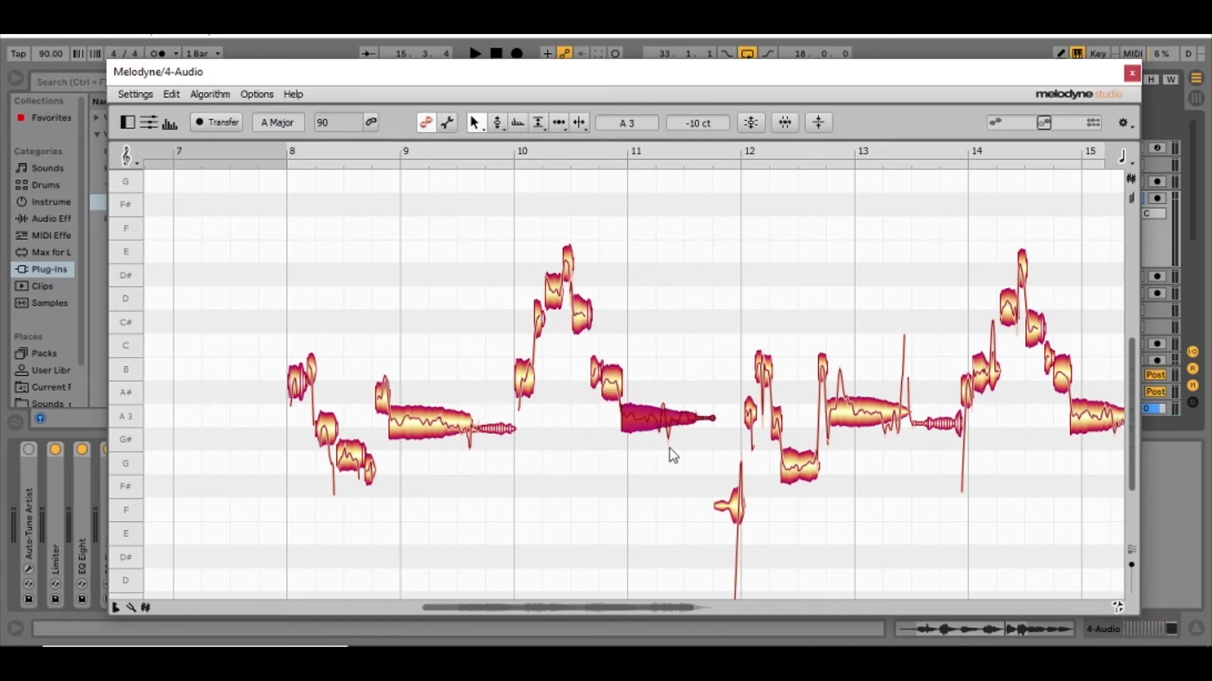
pyautogui.click(732, 505)
# Step: Move Melodyne to the start of the 4 Audio effect chain, ahead of Auto-Tune Artist, and play the vocal from bar 8
pyautogui.moveTo(910, 103); pyautogui.dragTo(1210, 56)
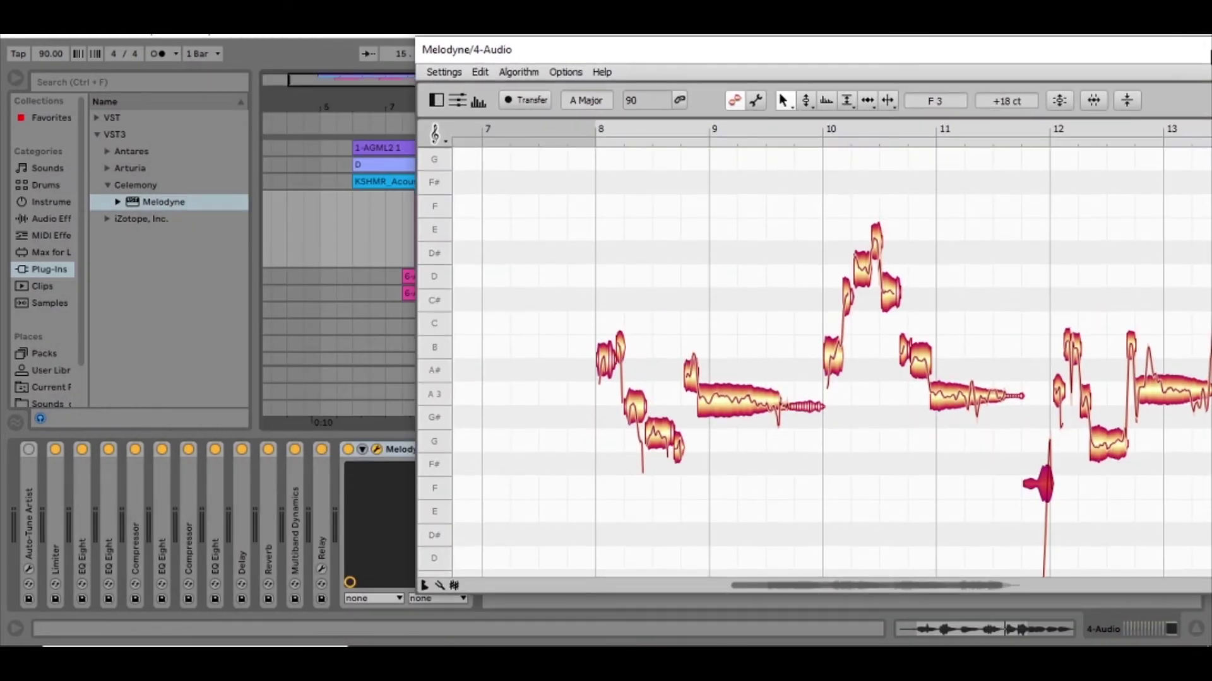
pyautogui.moveTo(396, 454); pyautogui.dragTo(19, 497)
pyautogui.moveTo(625, 54); pyautogui.dragTo(278, 51)
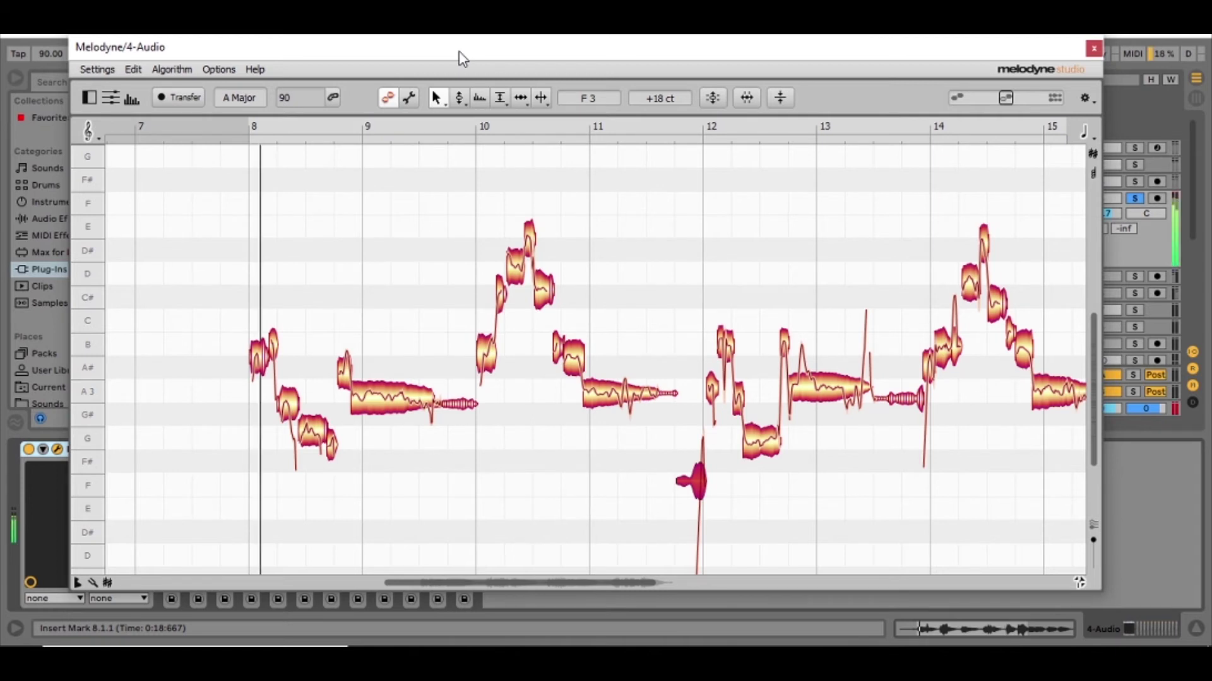
pyautogui.moveTo(460, 52); pyautogui.dragTo(480, 41)
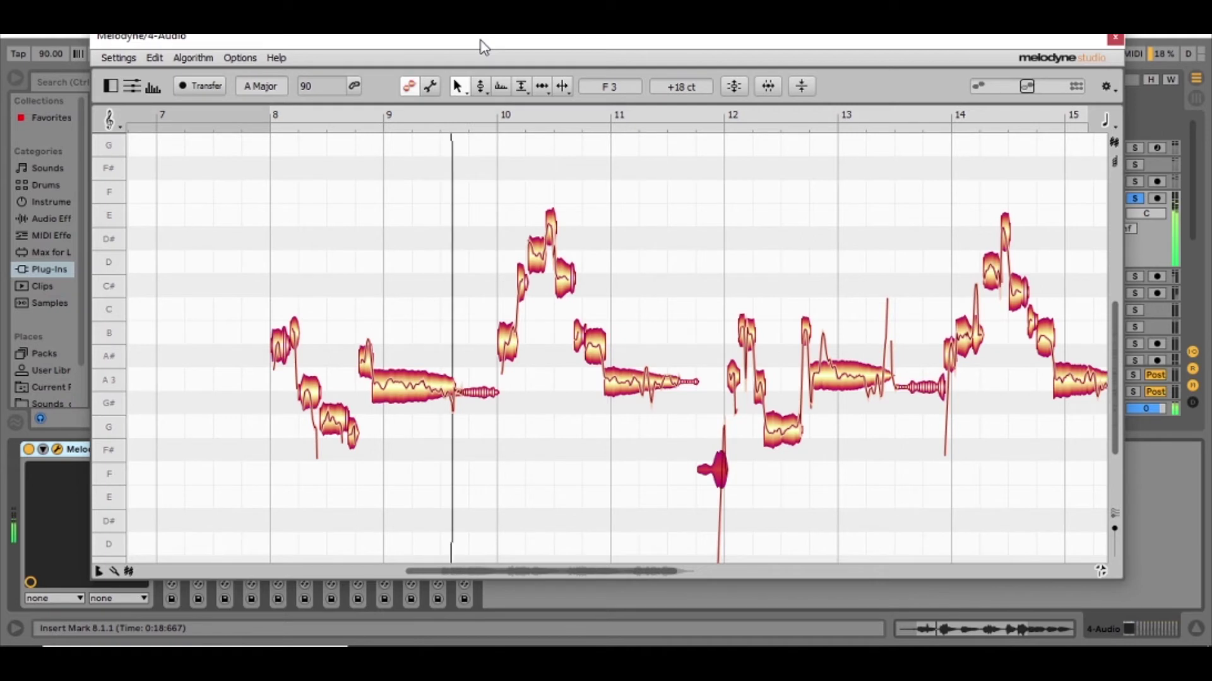
# Step: Turn off every effect after Melodyne on the 4 Audio track, from Limiter through Relay, leaving only Melodyne active
pyautogui.moveTo(482, 45); pyautogui.dragTo(742, 51)
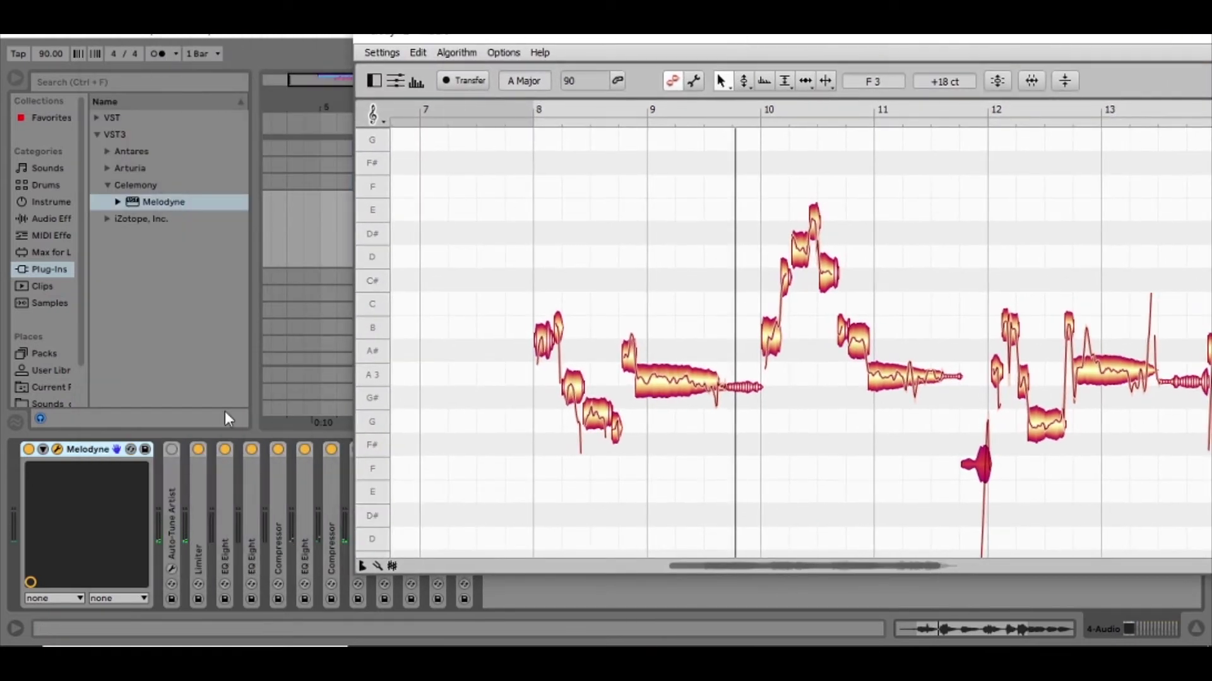
pyautogui.click(198, 449)
pyautogui.click(225, 449)
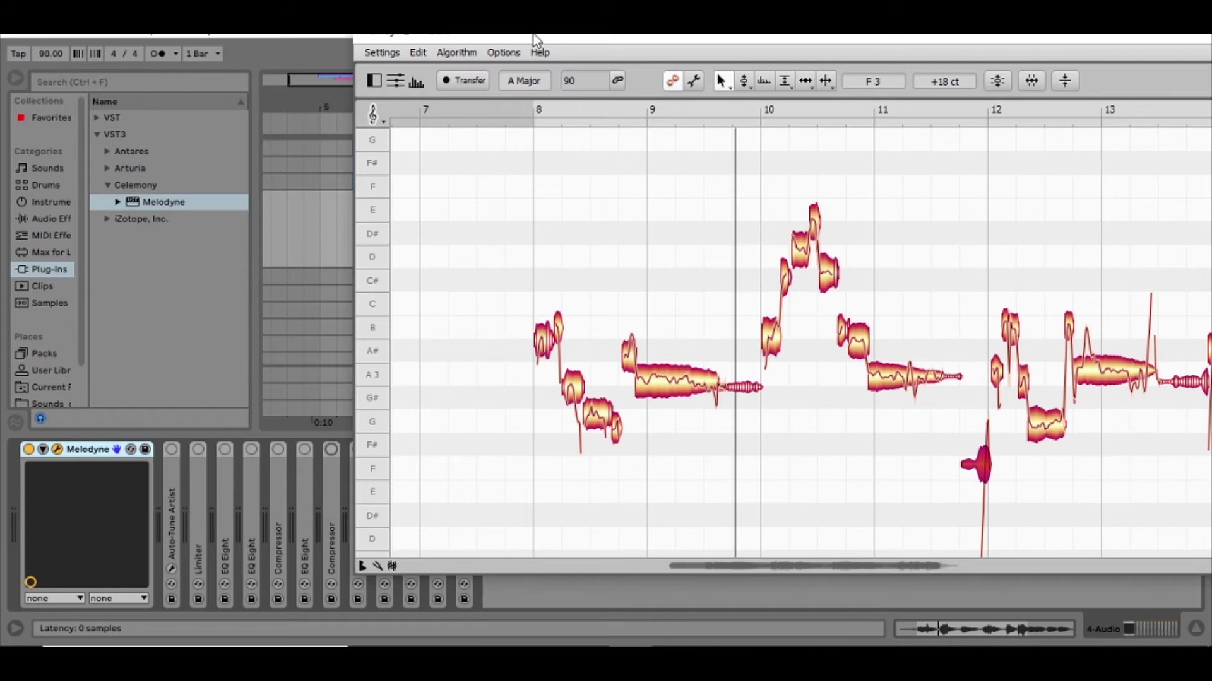
pyautogui.moveTo(536, 38); pyautogui.dragTo(663, 50)
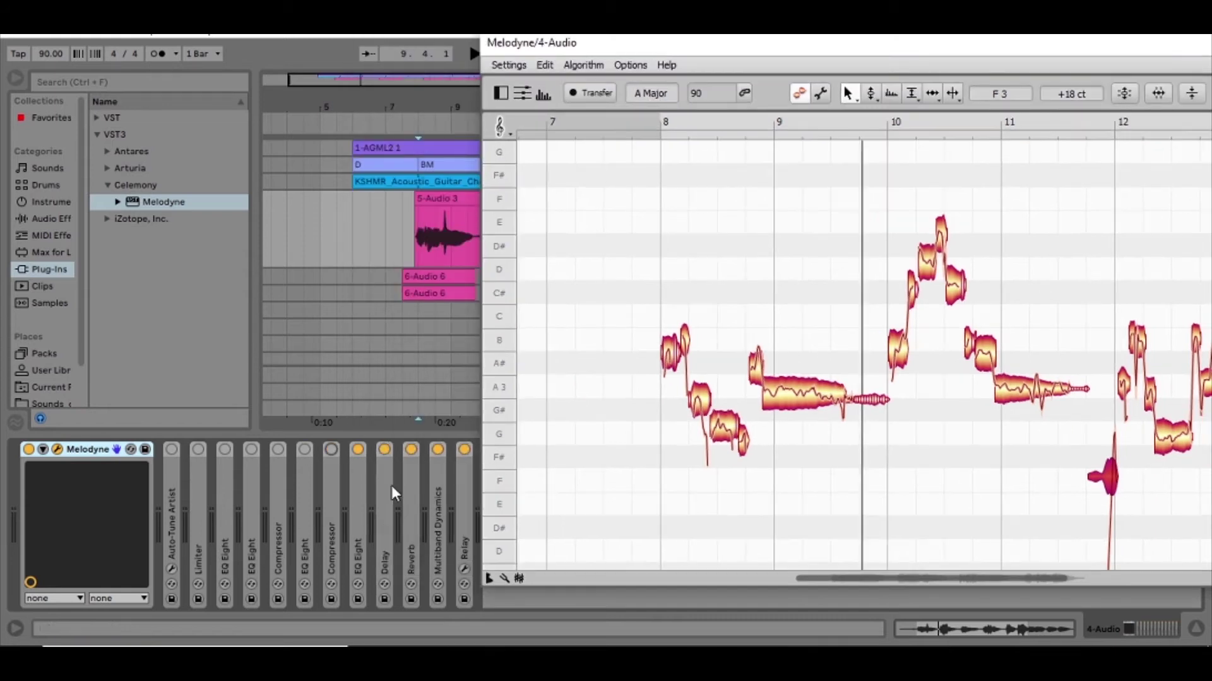
pyautogui.click(442, 450)
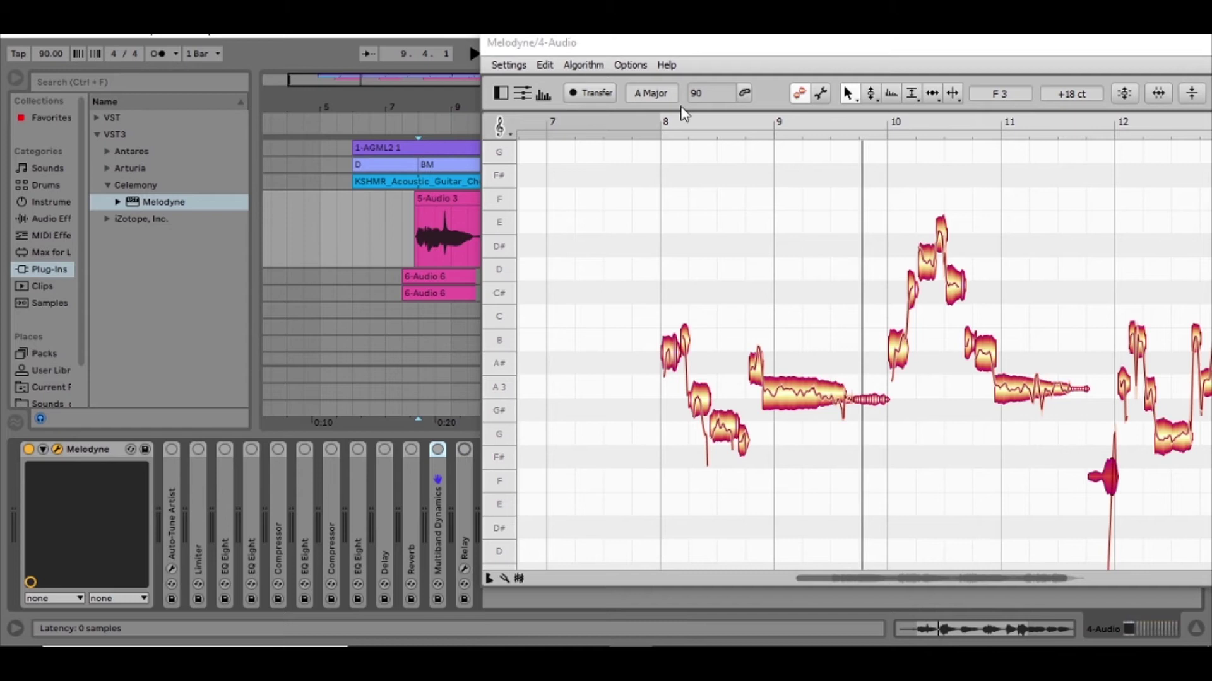
# Step: Play the vocal through Melodyne alone and audition the low notes of the first phrase between bars 8 and 9
pyautogui.moveTo(664, 51); pyautogui.dragTo(297, 37)
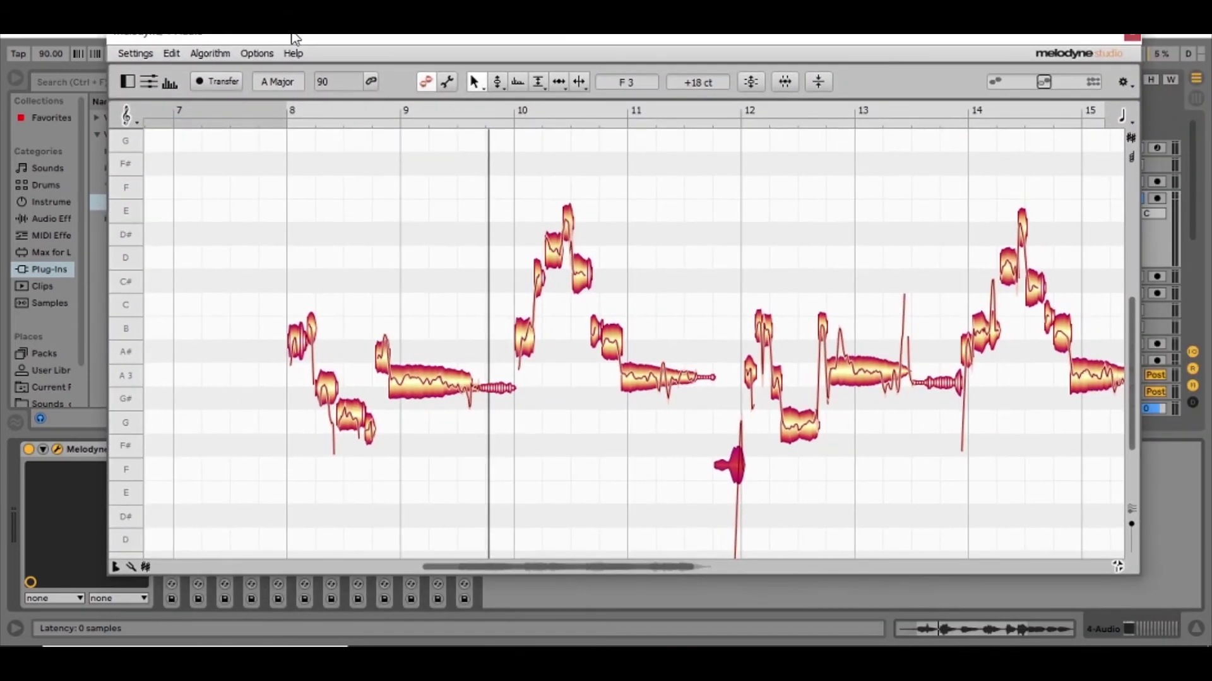
pyautogui.press('space')
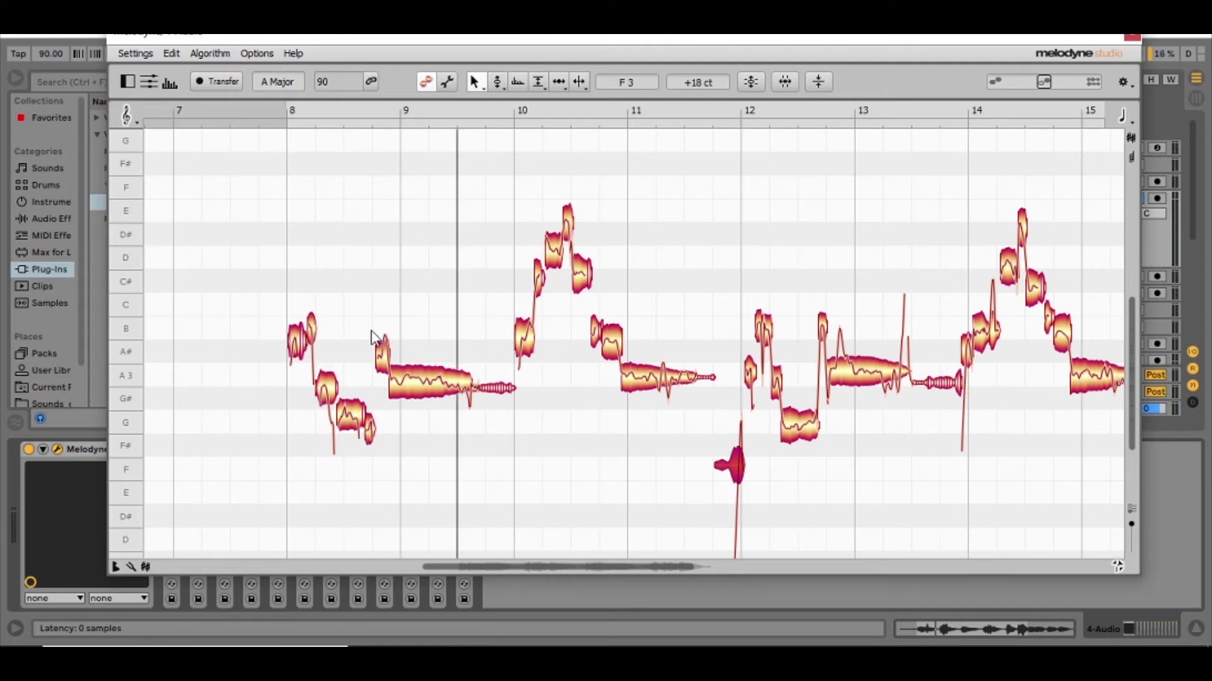
pyautogui.click(351, 421)
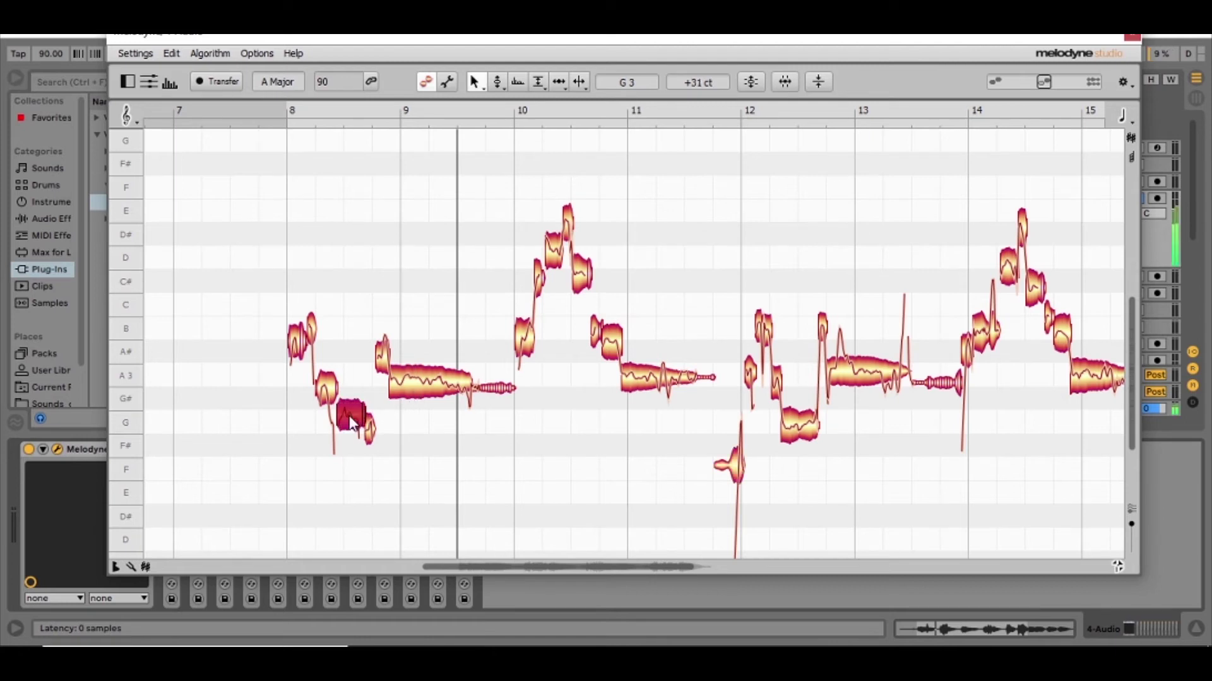
pyautogui.click(328, 393)
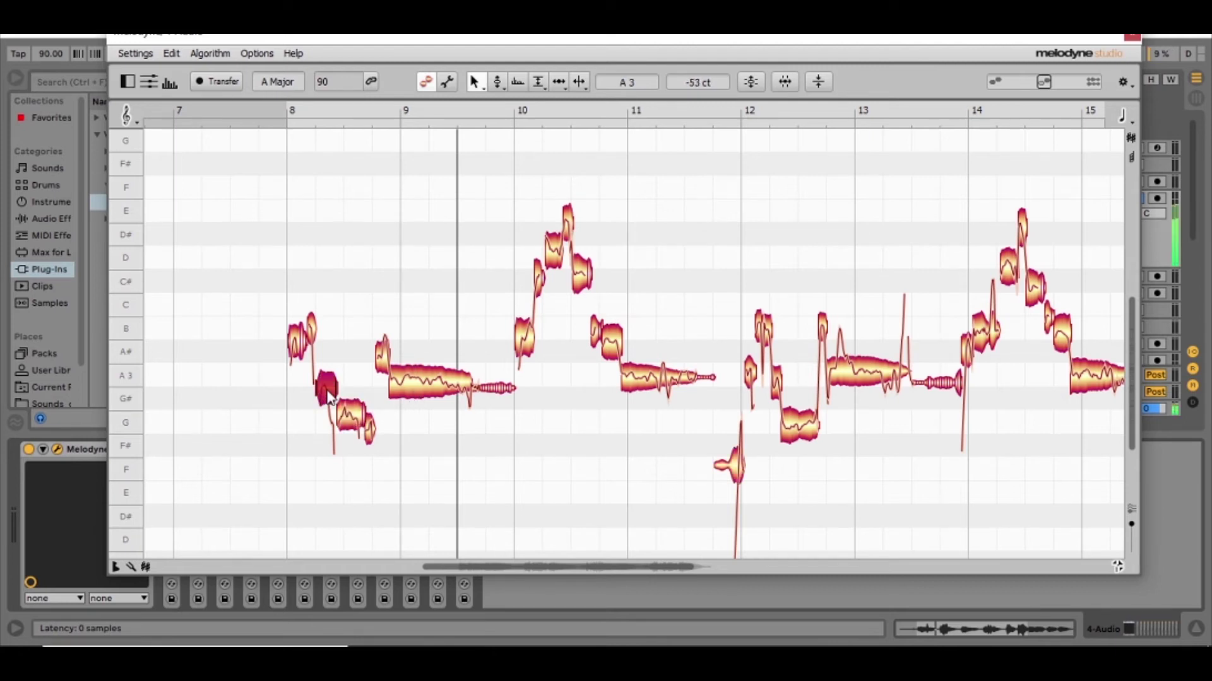
pyautogui.click(349, 406)
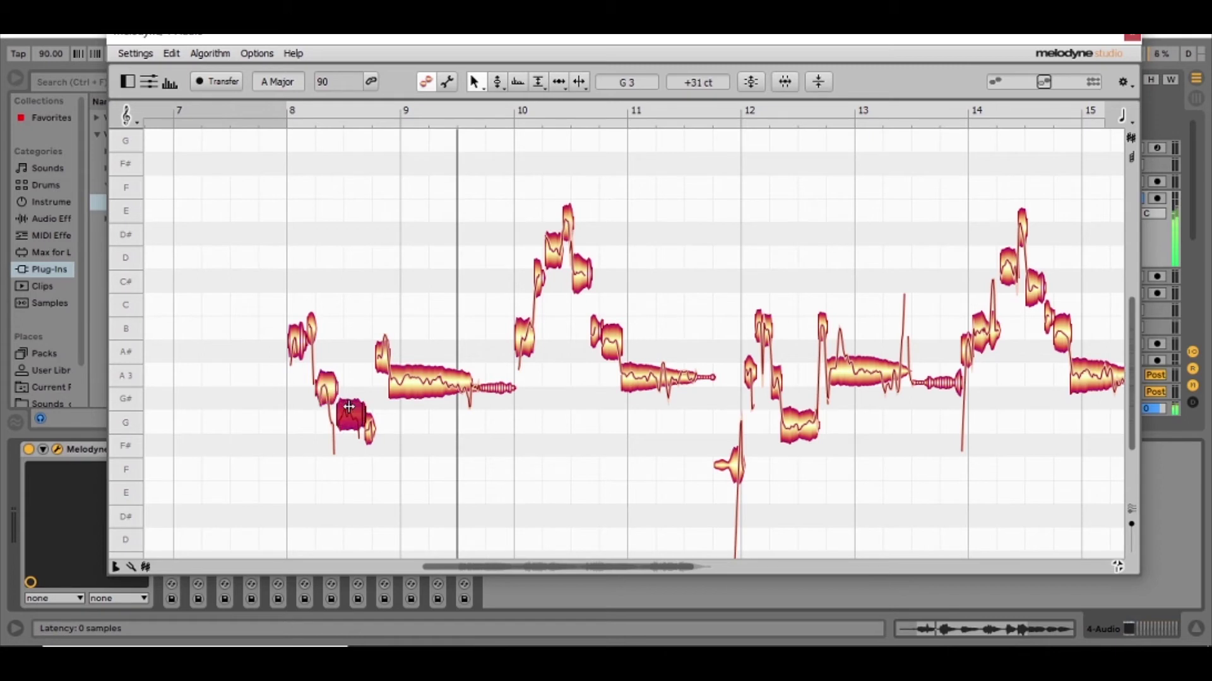
pyautogui.click(371, 432)
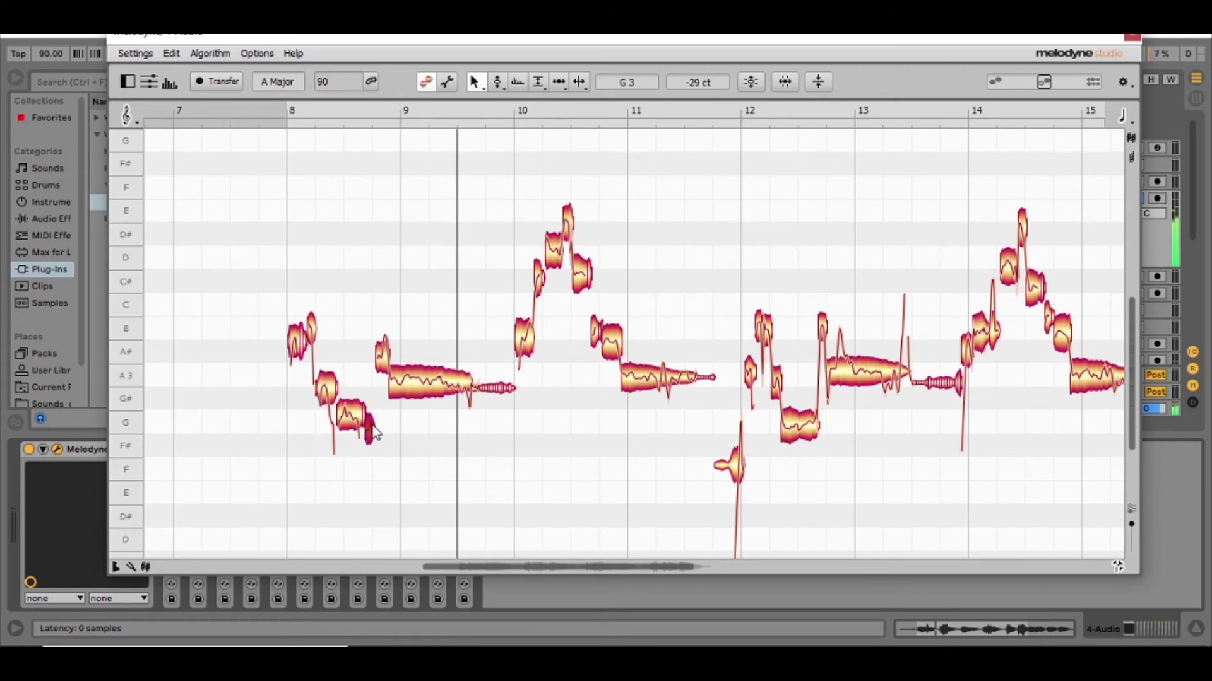
# Step: Lower the short A# 3 note just before bar 9 to A 3 and play the vocal
pyautogui.click(345, 432)
pyautogui.click(382, 360)
pyautogui.click(391, 373)
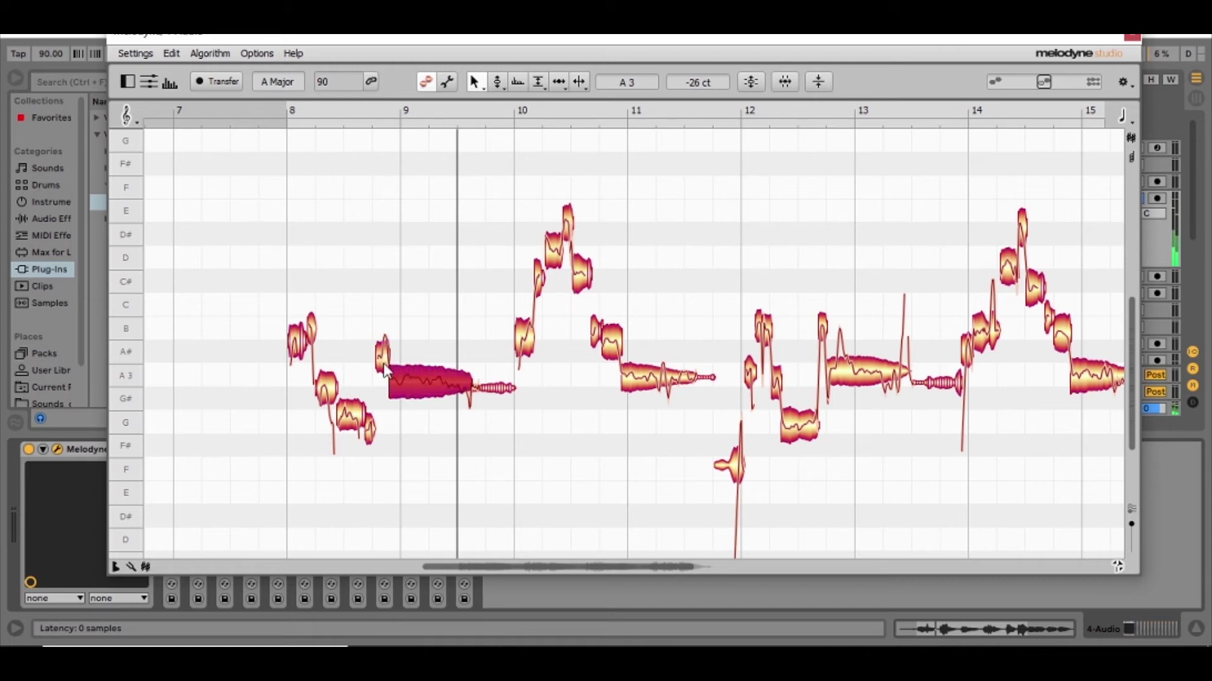
pyautogui.click(383, 365)
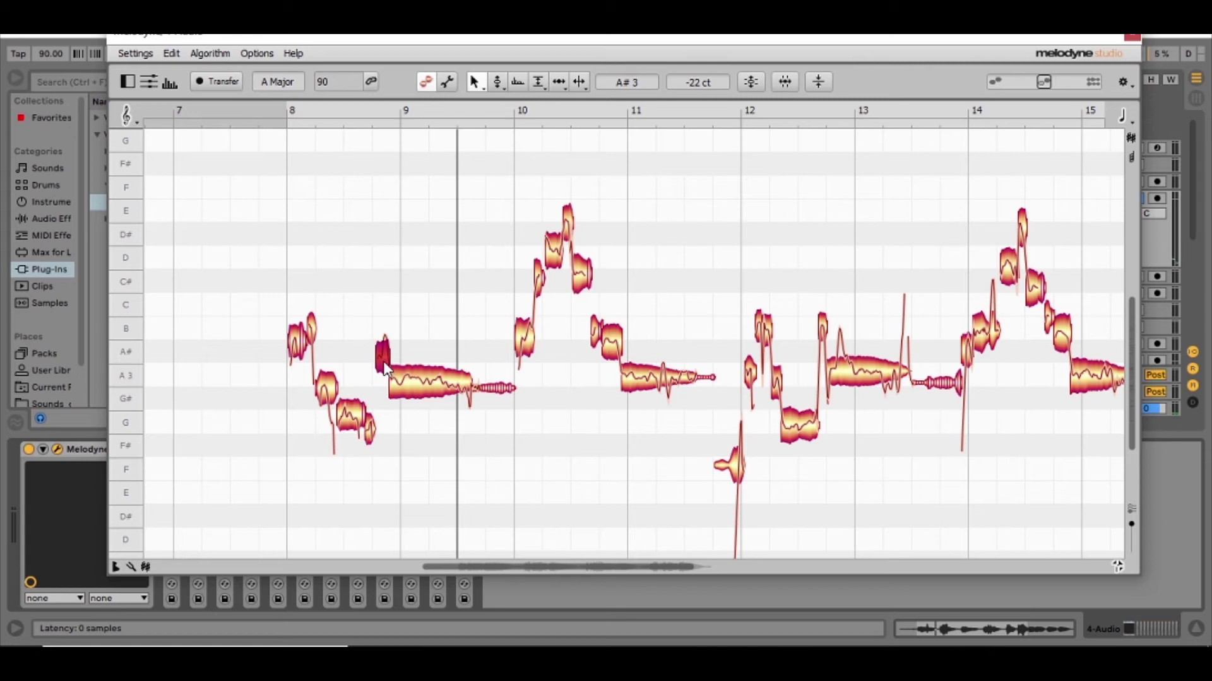
pyautogui.moveTo(384, 360); pyautogui.dragTo(384, 385)
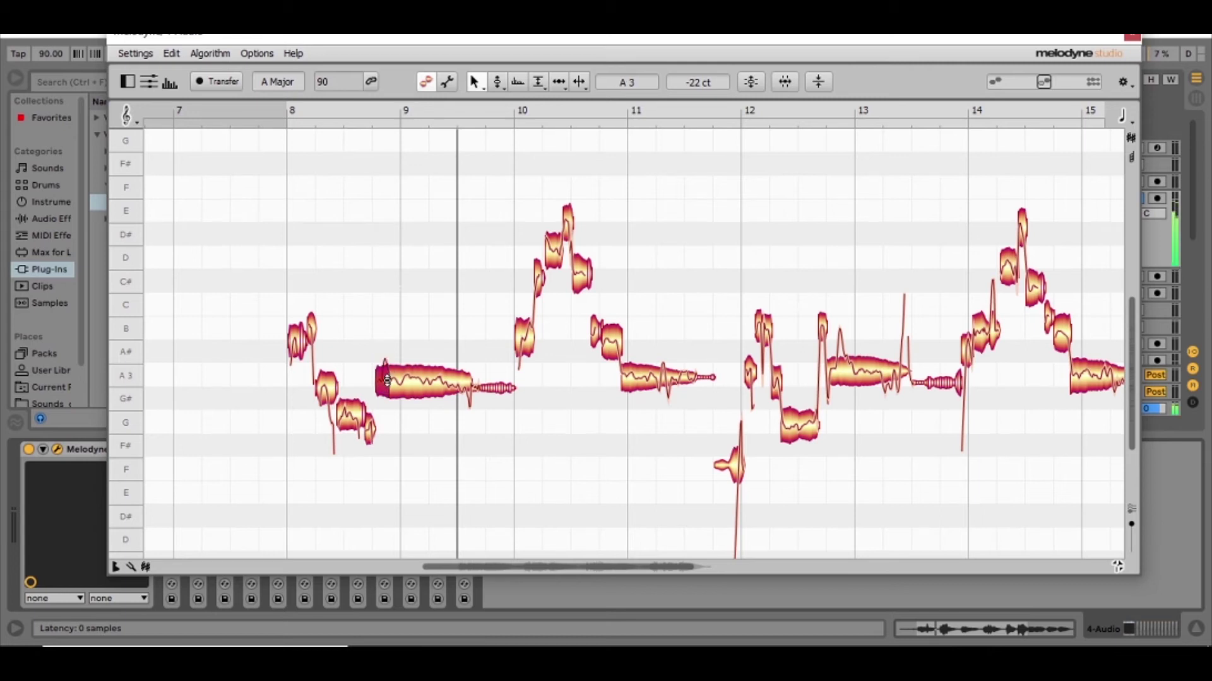
pyautogui.press('space')
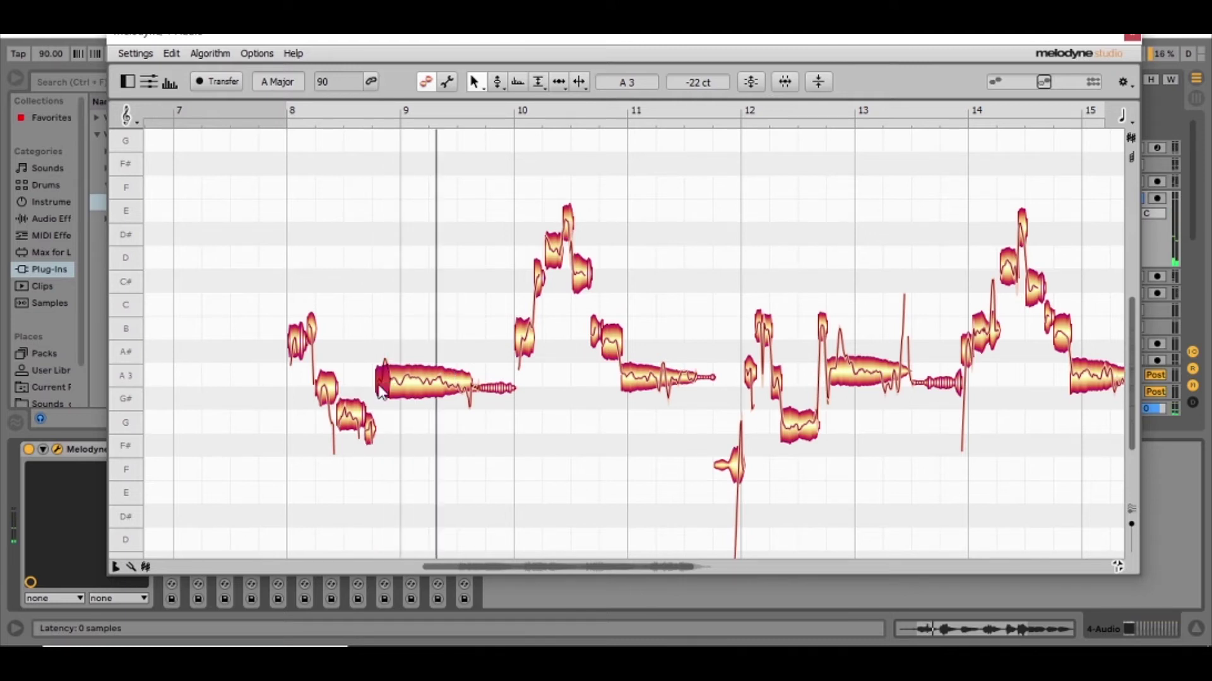
# Step: Try the short note before bar 9 back at A# 3, undo that move, and continue playback
pyautogui.moveTo(380, 392); pyautogui.dragTo(383, 371)
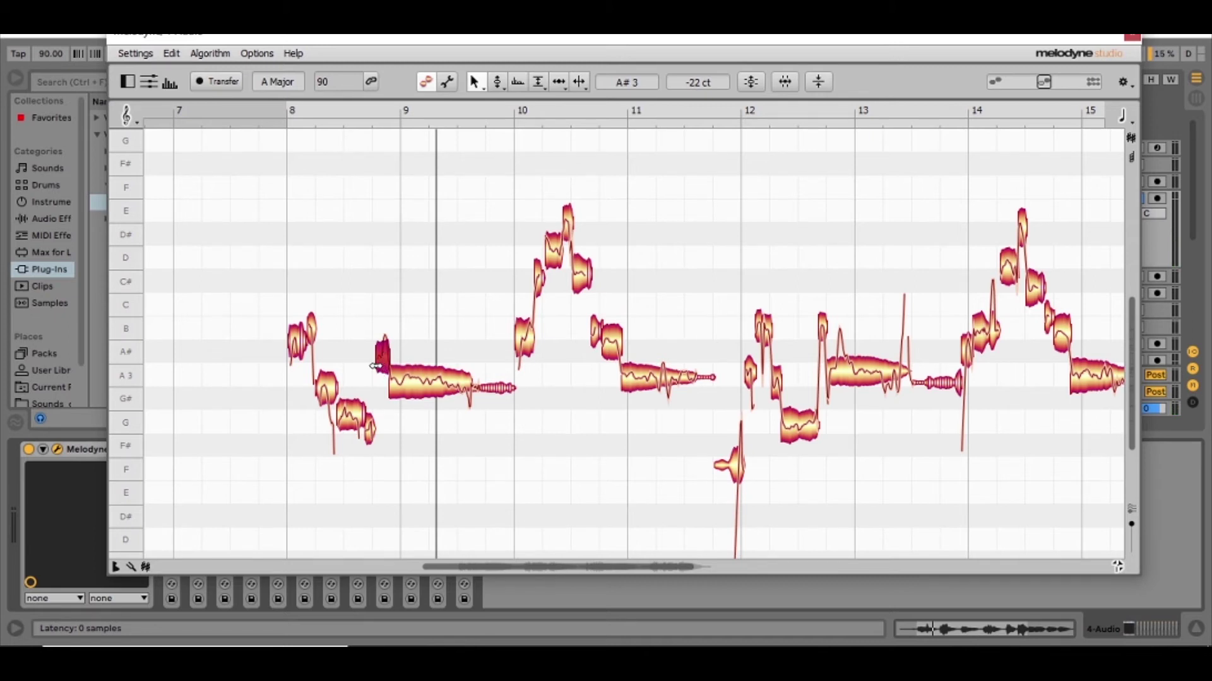
pyautogui.hotkey('ctrl', 'z')
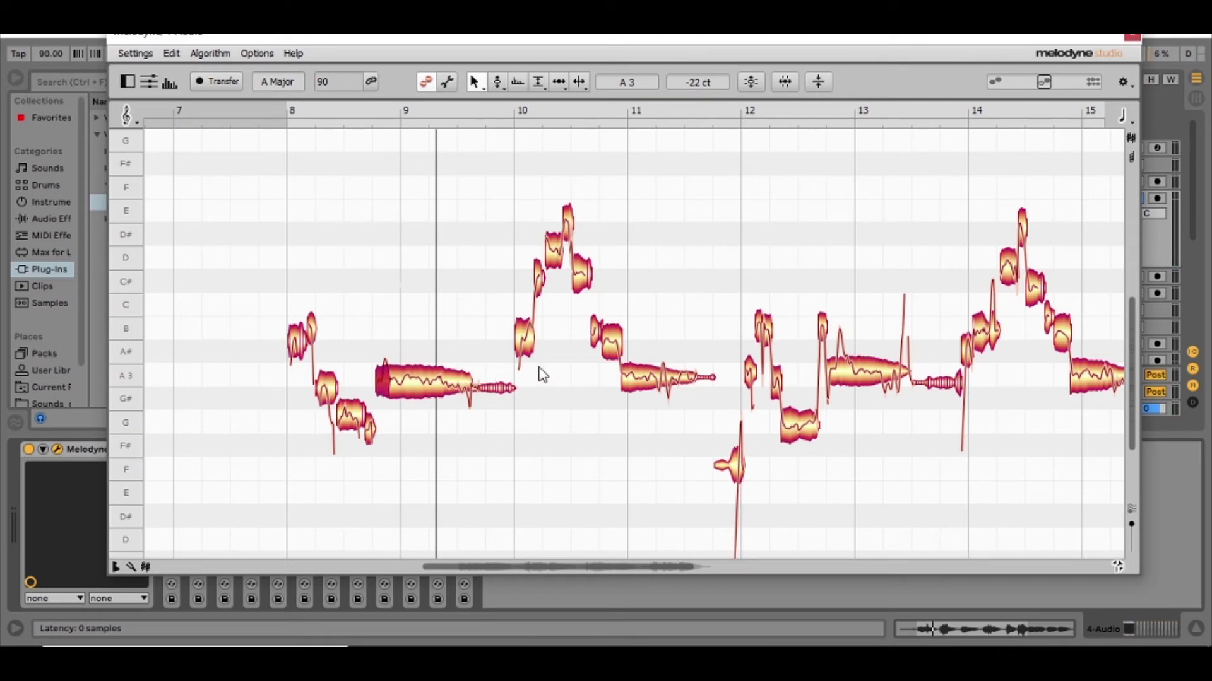
pyautogui.press('space')
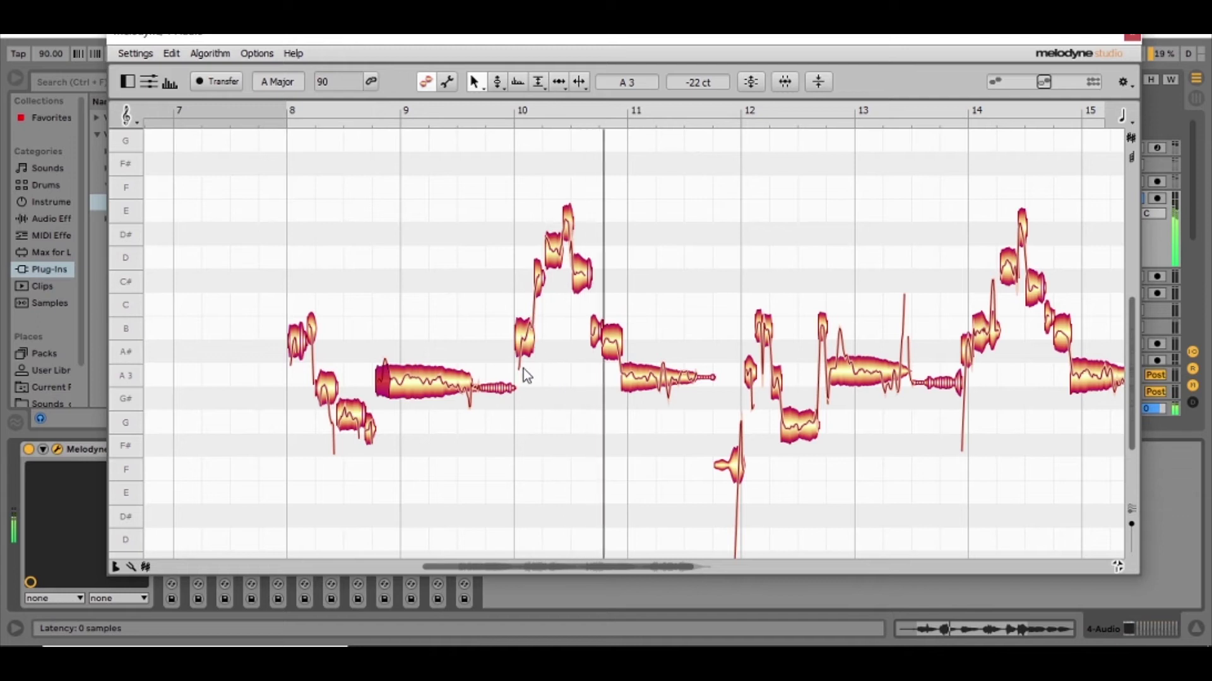
# Step: Audition the rising notes after bar 10, lower the D 4 note before the peak to C# 4, and play the vocal
pyautogui.click(521, 347)
pyautogui.click(538, 284)
pyautogui.click(554, 249)
pyautogui.click(568, 222)
pyautogui.click(578, 269)
pyautogui.click(567, 218)
pyautogui.click(558, 254)
pyautogui.moveTo(558, 266); pyautogui.dragTo(558, 288)
pyautogui.press('space')
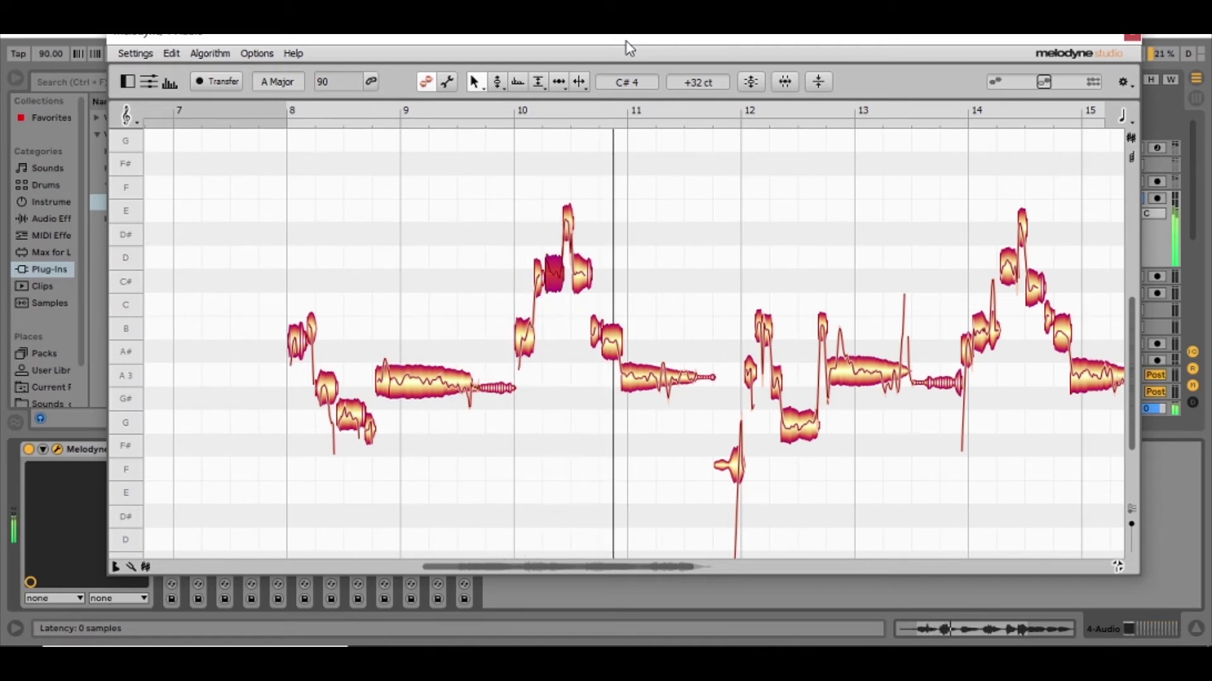
# Step: Audition the notes from the end of the bar 10 phrase through the long note at bar 13
pyautogui.click(656, 386)
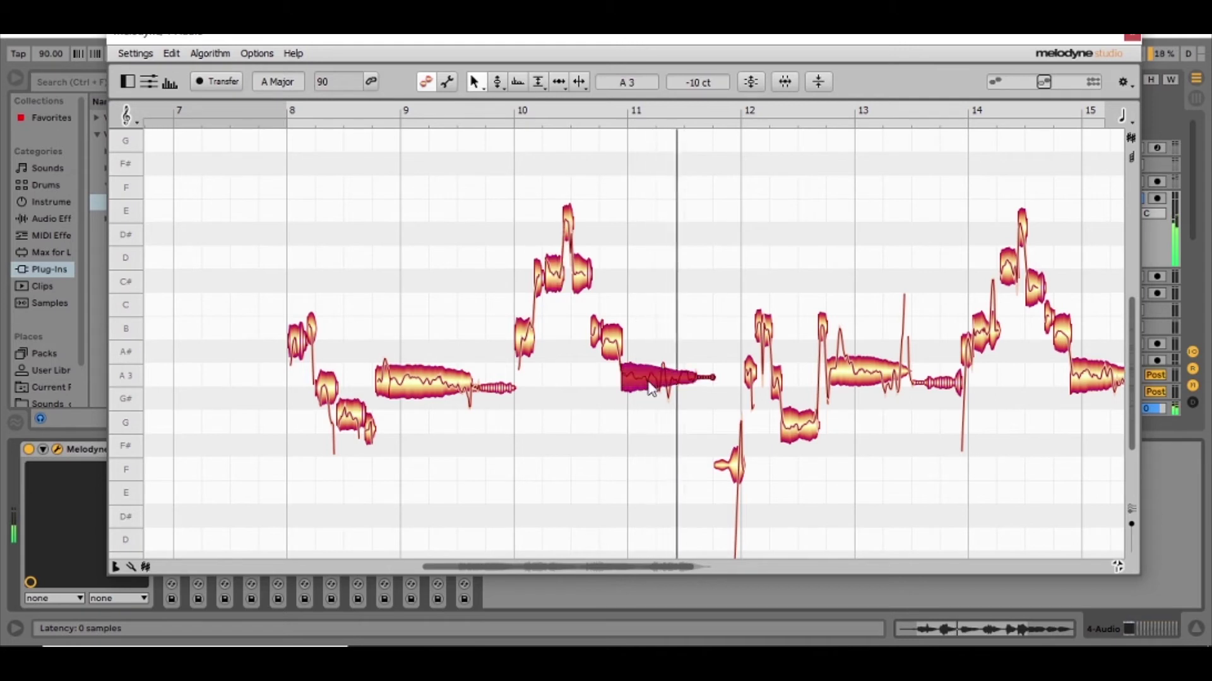
pyautogui.click(615, 348)
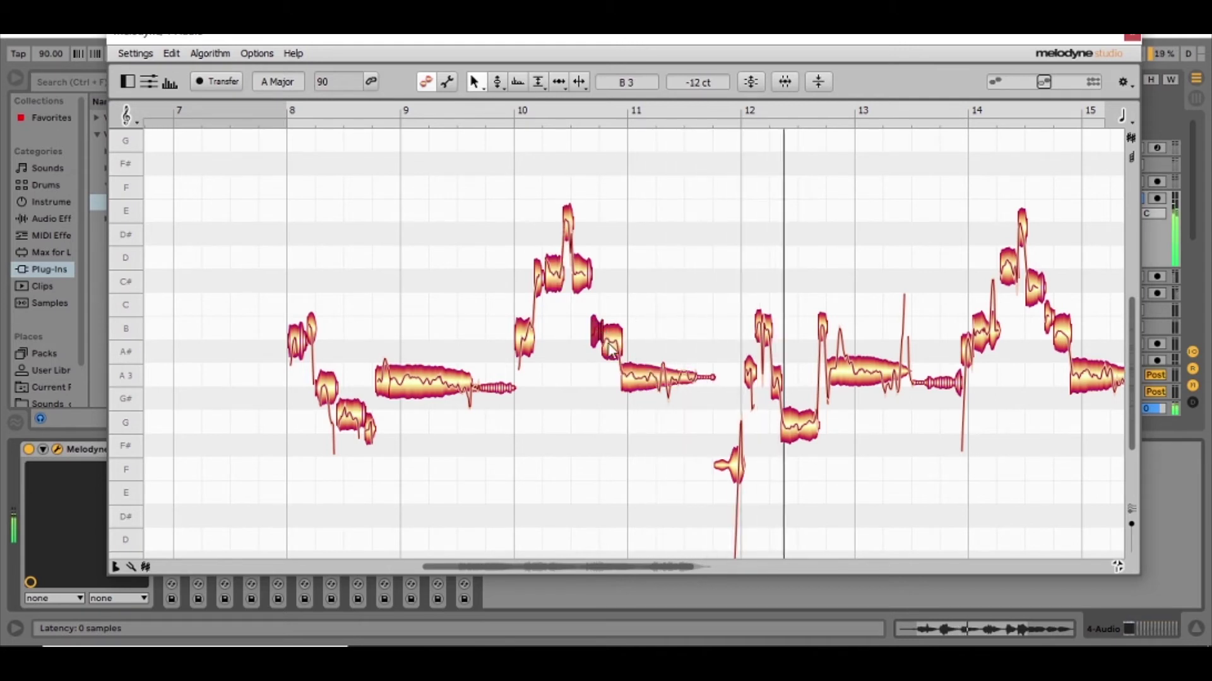
pyautogui.click(732, 468)
pyautogui.click(750, 373)
pyautogui.click(763, 328)
pyautogui.click(777, 385)
pyautogui.click(804, 434)
pyautogui.click(833, 341)
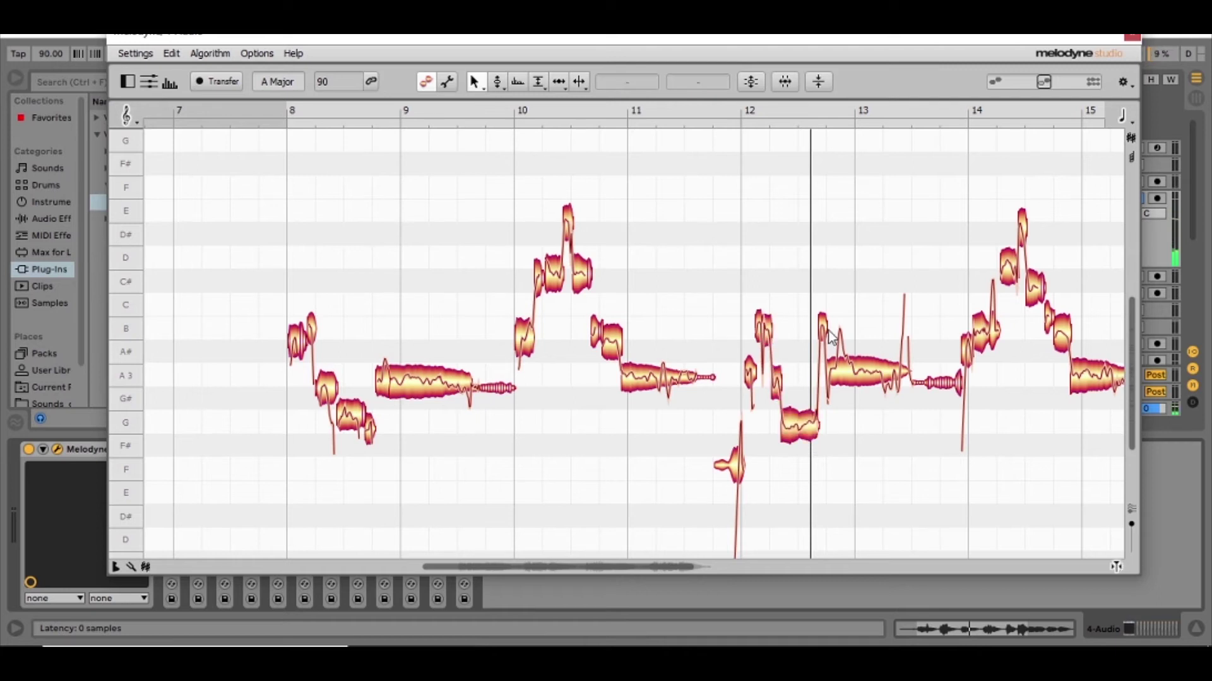
pyautogui.click(865, 368)
# Step: Raise the short A# 3 note at bar 14 to B 3 and audition the note following it
pyautogui.click(967, 352)
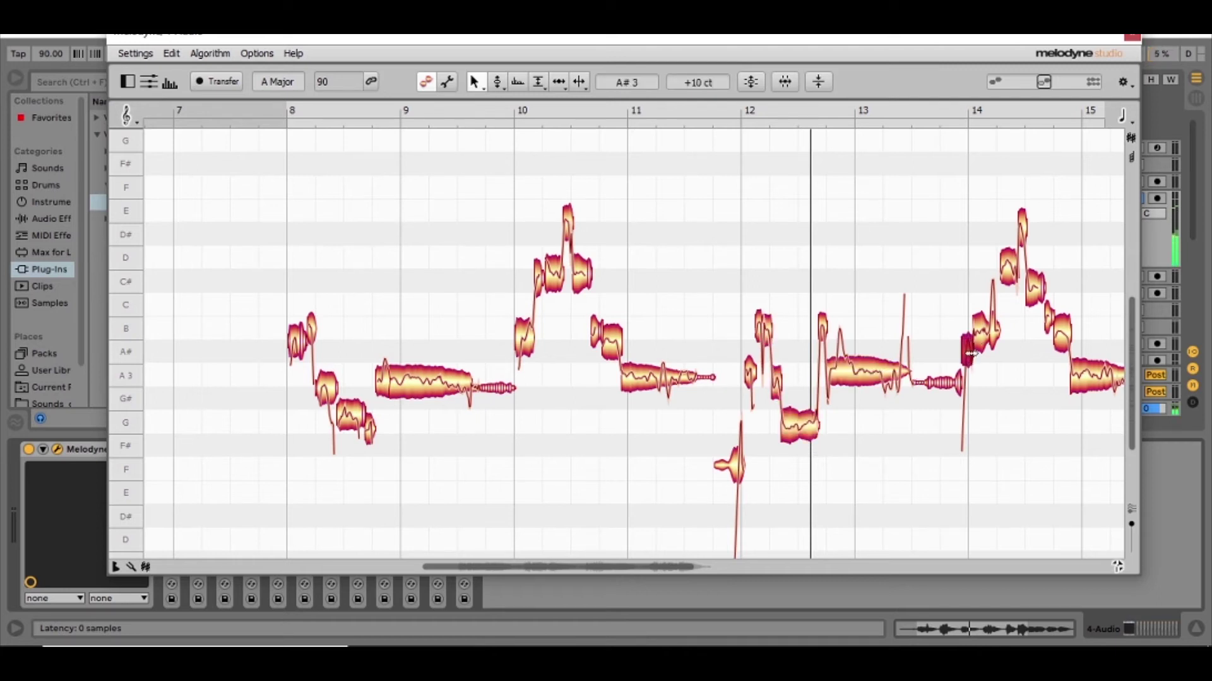
pyautogui.moveTo(970, 360); pyautogui.dragTo(969, 333)
pyautogui.click(987, 354)
pyautogui.click(984, 341)
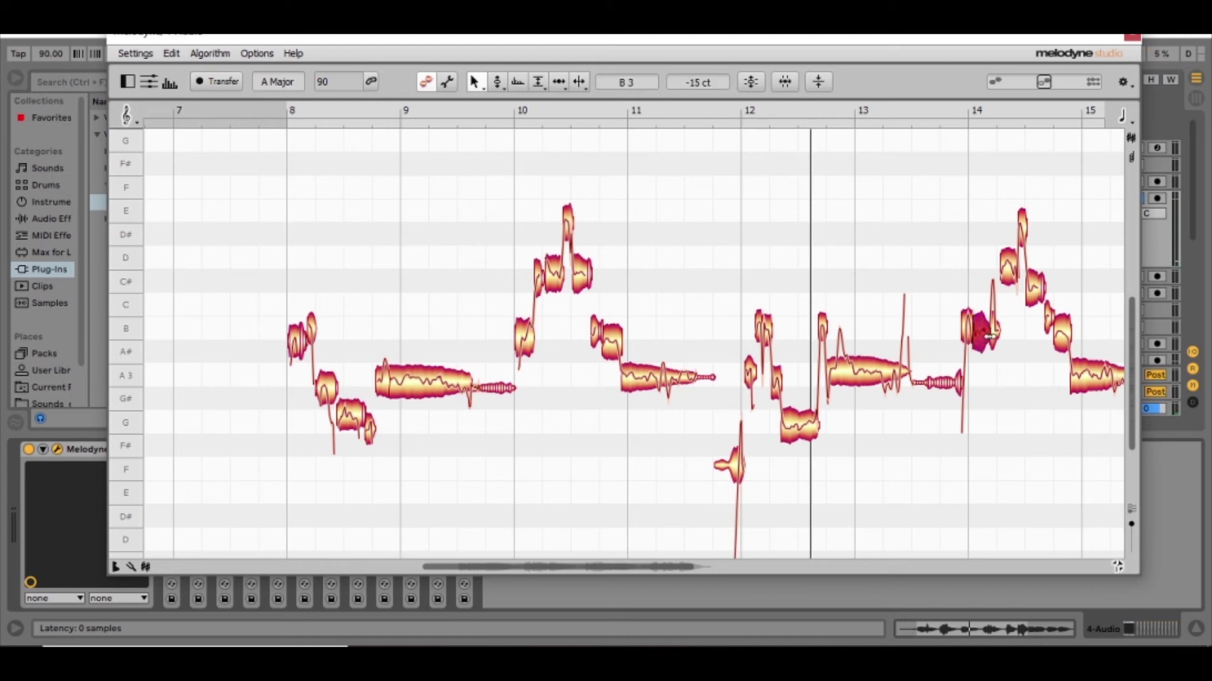
# Step: Lower the D 4 note before the bar 14 peak to C# 4 and audition the descending notes after the peak
pyautogui.click(1008, 268)
pyautogui.moveTo(1007, 268); pyautogui.dragTo(1010, 296)
pyautogui.click(1035, 282)
pyautogui.click(1059, 325)
pyautogui.click(1058, 325)
# Step: Play the edited vocal and review its notes in Melodyne through bar 15
pyautogui.moveTo(908, 39); pyautogui.dragTo(845, 316)
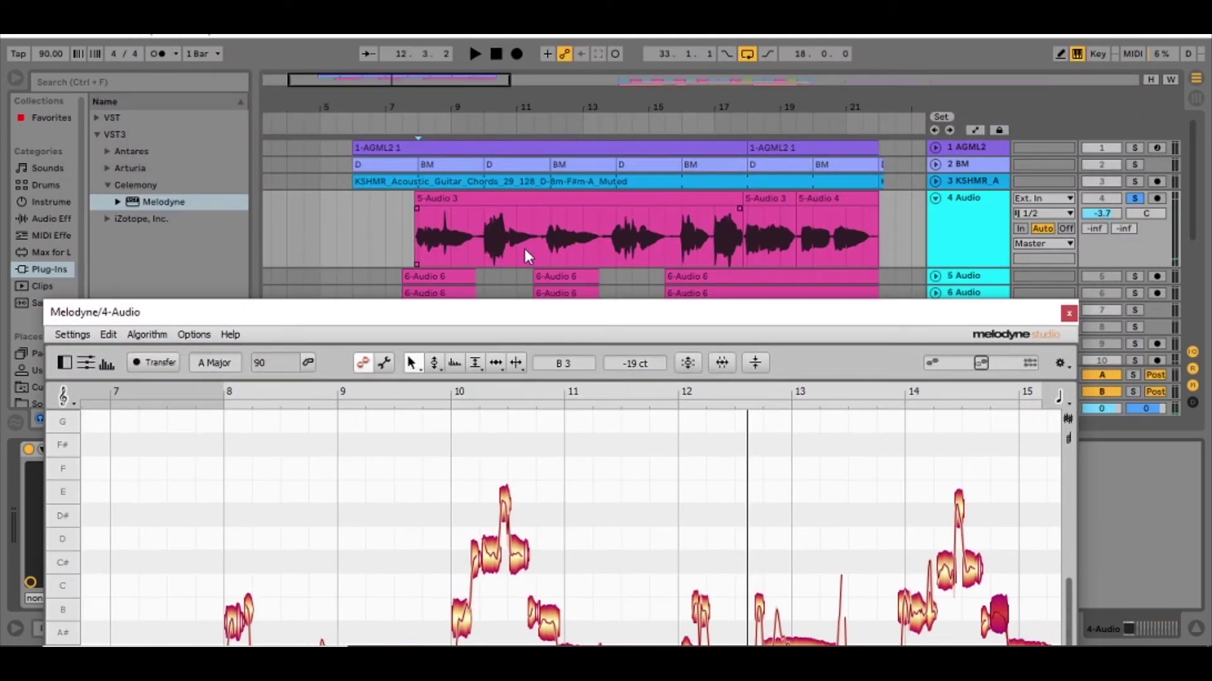
pyautogui.press('space')
pyautogui.moveTo(753, 318); pyautogui.dragTo(776, 93)
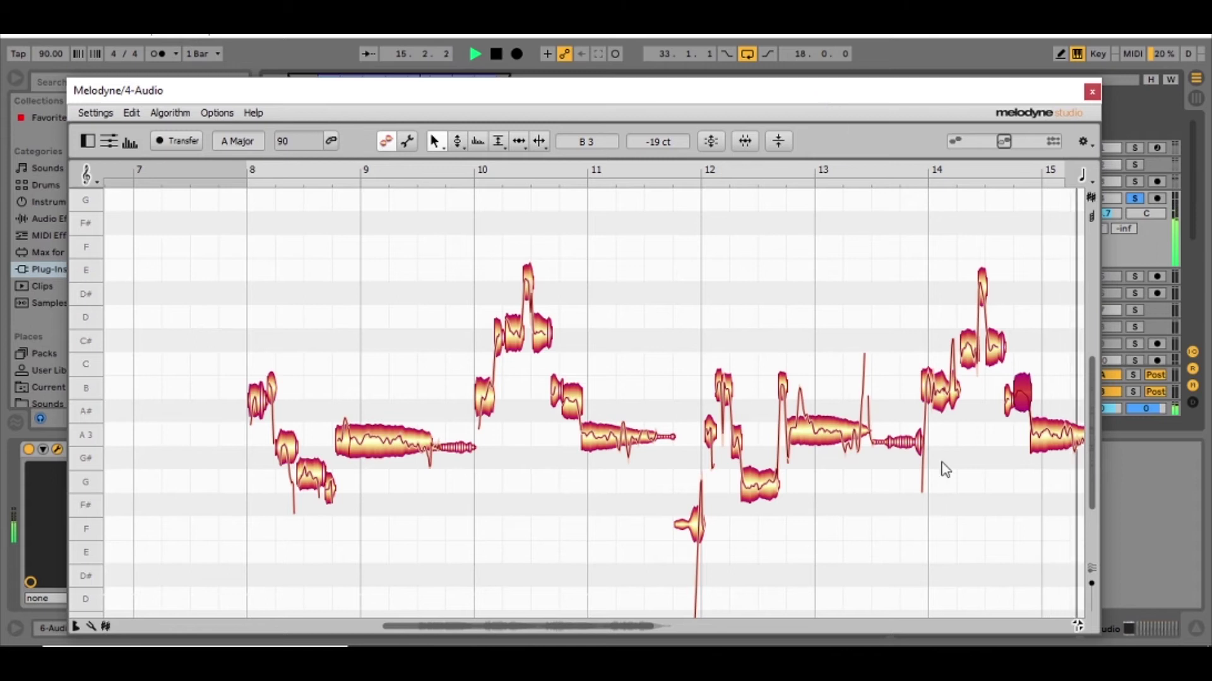
pyautogui.press('space')
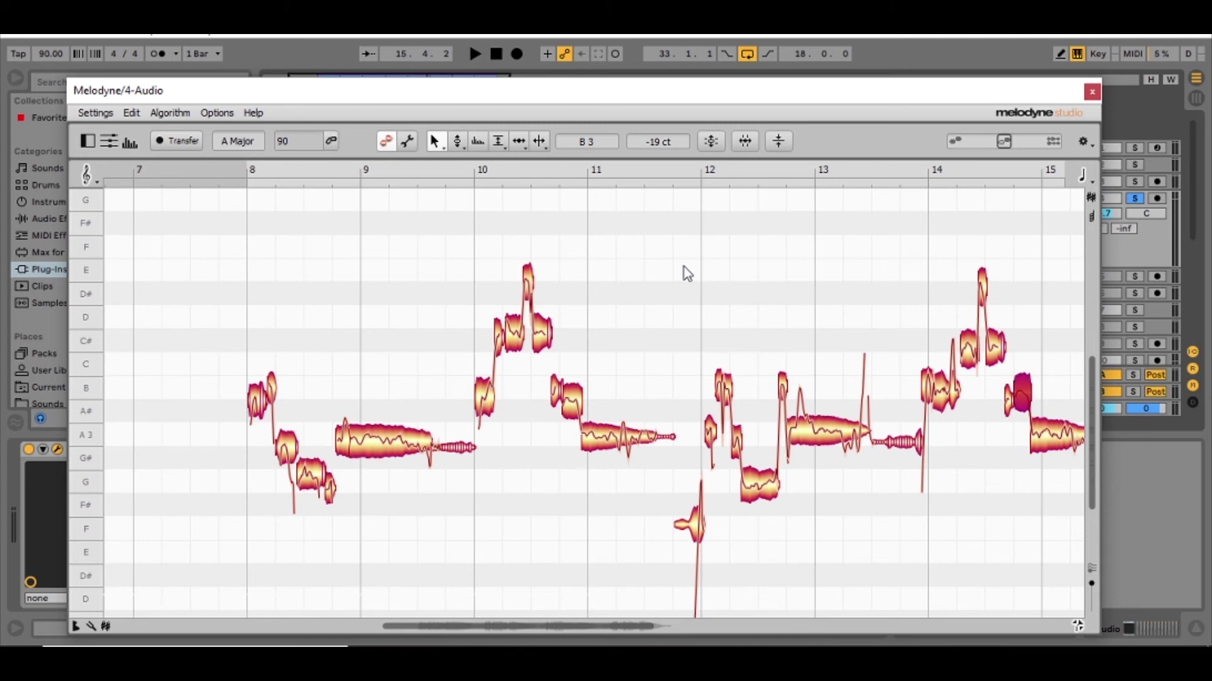
pyautogui.moveTo(585, 623); pyautogui.dragTo(555, 626)
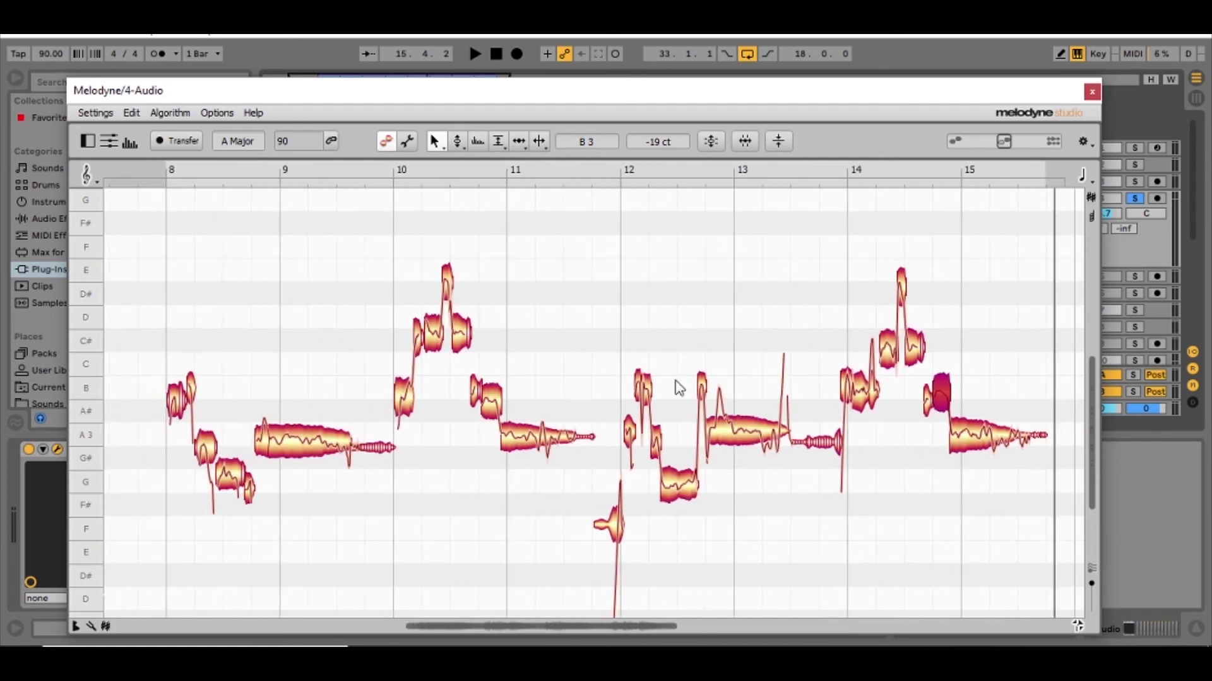
# Step: Close Melodyne, place the insert mark at bar 8, and turn on Auto-Tune Artist with its window open
pyautogui.click(1091, 93)
pyautogui.click(422, 240)
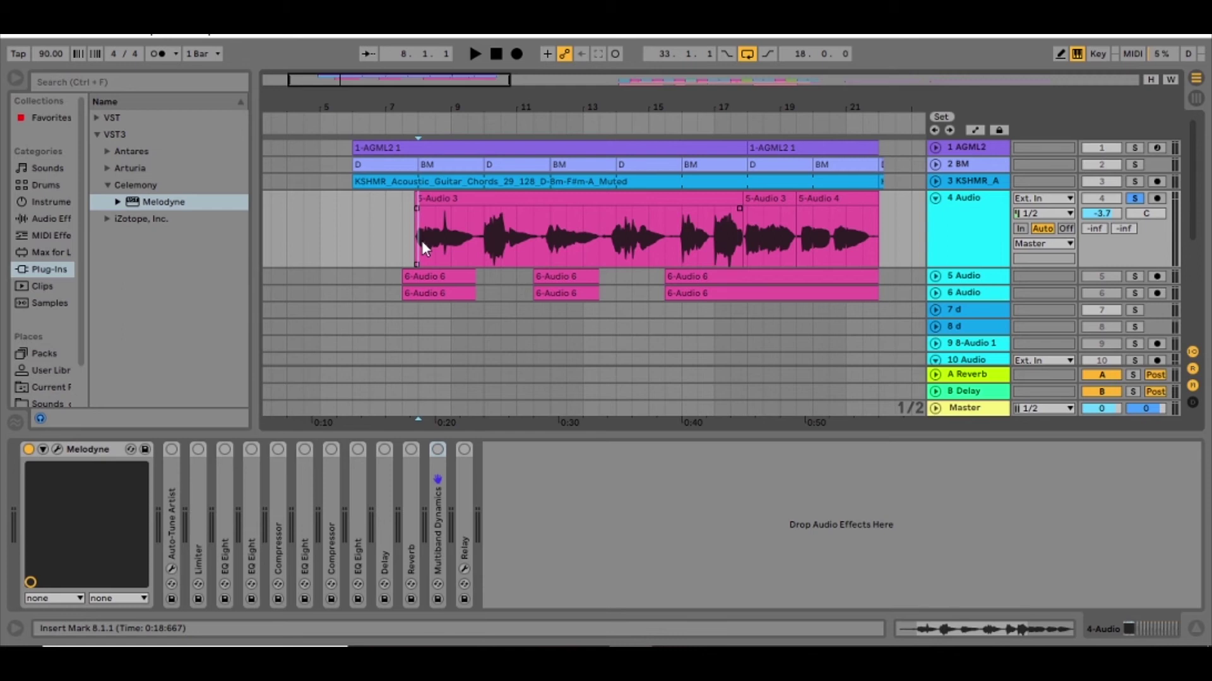
pyautogui.doubleClick(74, 449)
pyautogui.doubleClick(55, 501)
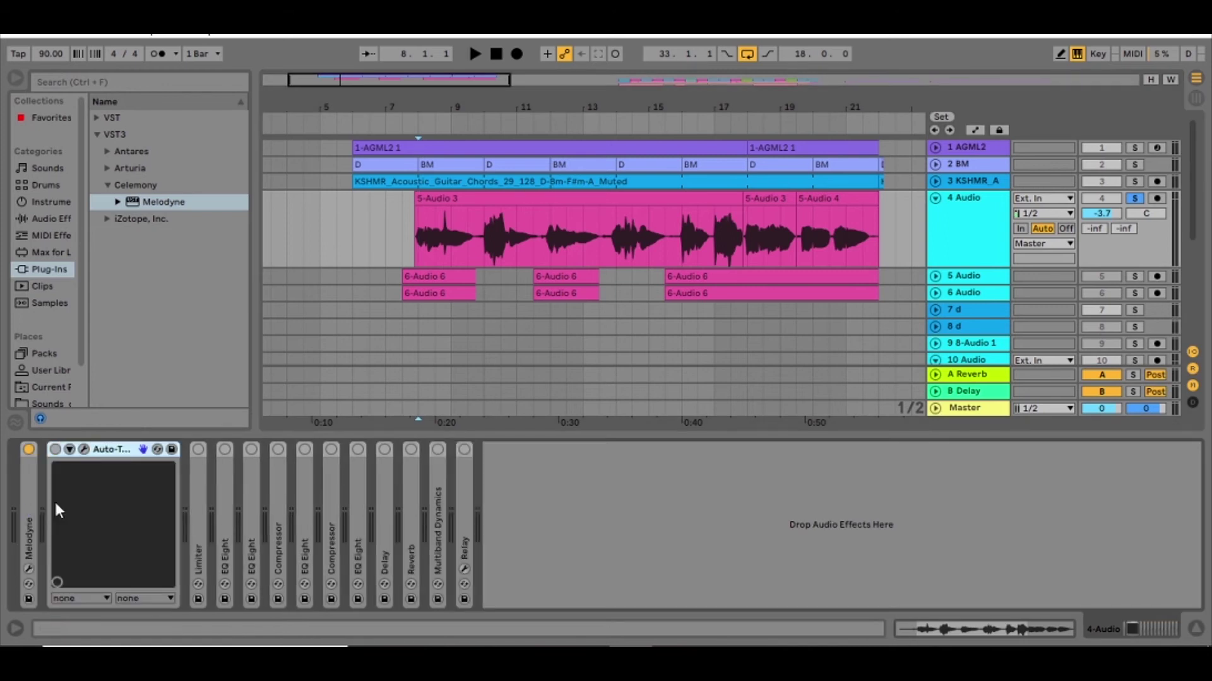
pyautogui.click(55, 450)
pyautogui.click(84, 450)
pyautogui.moveTo(455, 98); pyautogui.dragTo(529, 116)
# Step: Set Auto-Tune Artist's key to D and its scale to Major
pyautogui.click(473, 148)
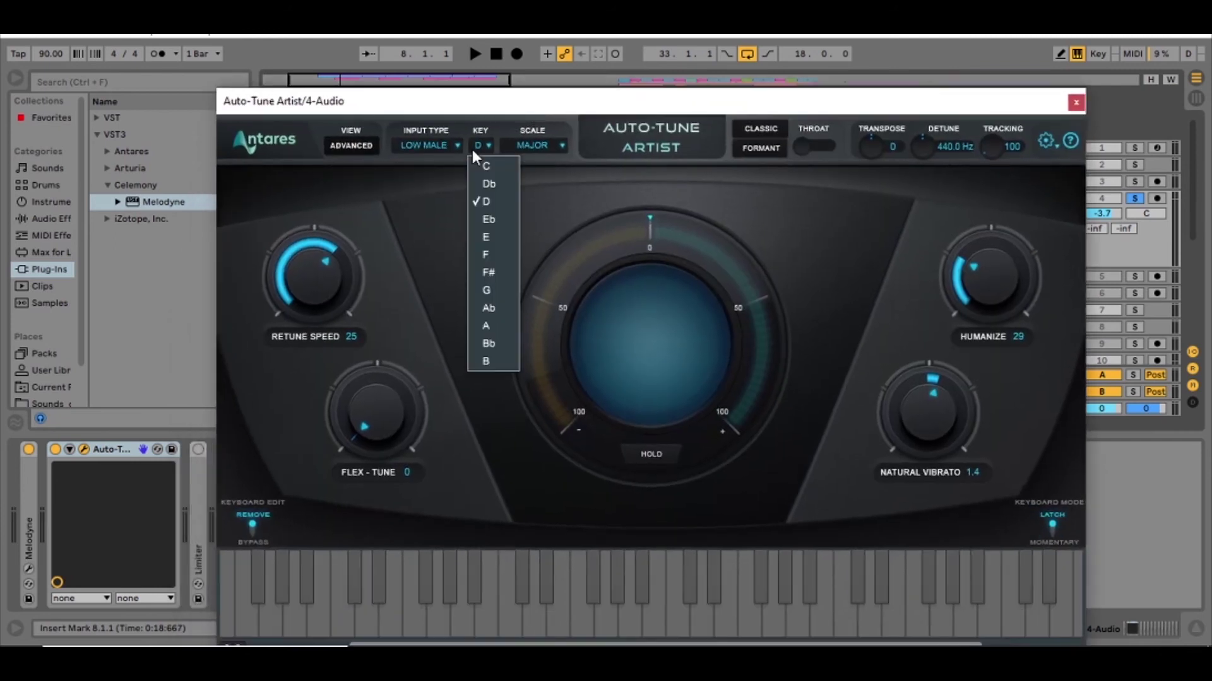
pyautogui.click(489, 207)
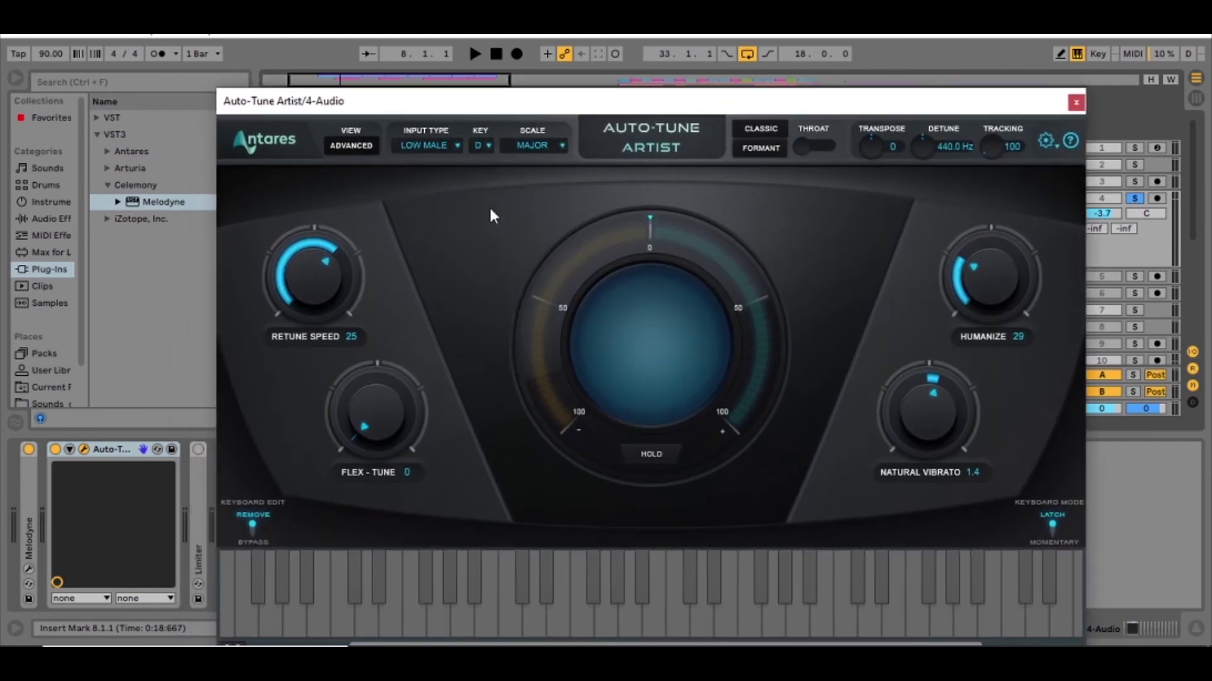
pyautogui.click(540, 141)
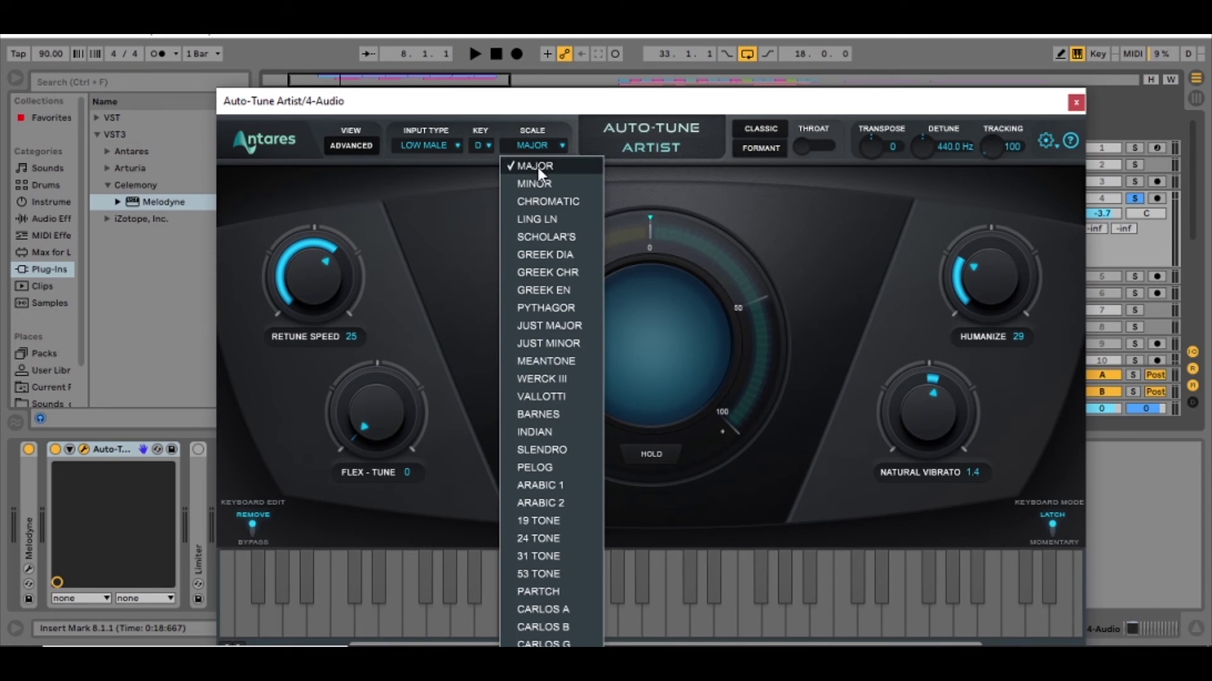
pyautogui.click(537, 168)
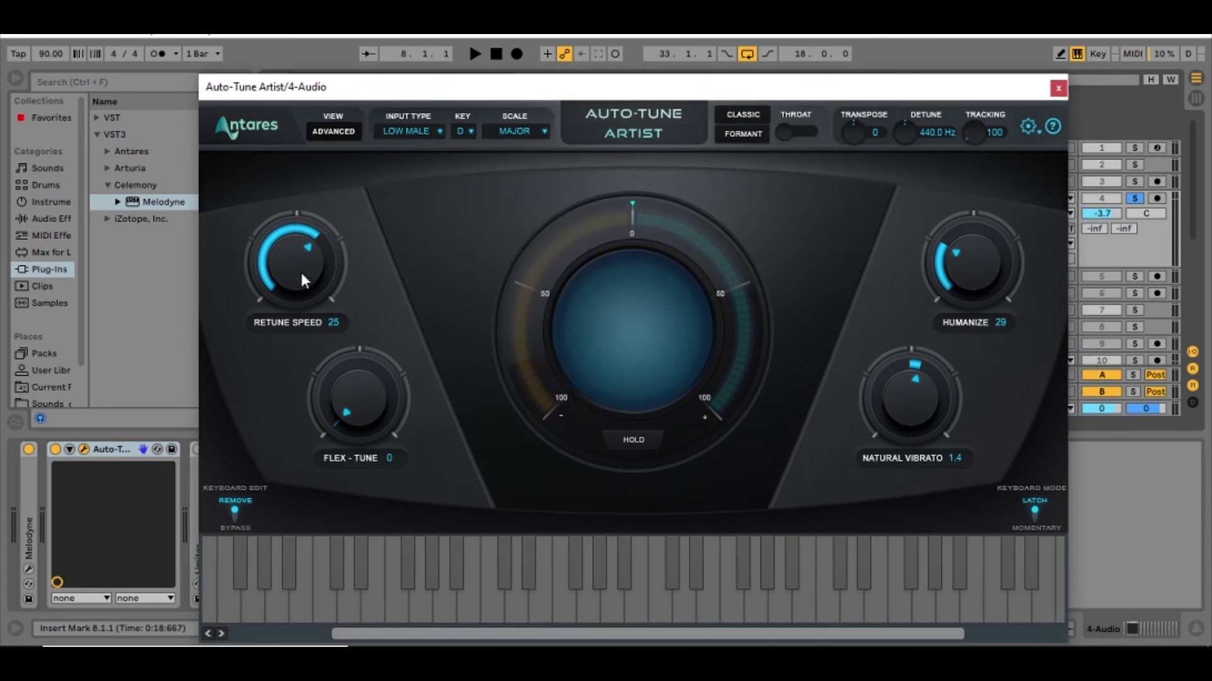
# Step: Set the Auto-Tune retune speed to 18 and play the vocal from the start of the first 4 Audio clip
pyautogui.moveTo(292, 255)
pyautogui.mouseDown()
pyautogui.moveTo(287, 227)
pyautogui.moveTo(290, 250)
pyautogui.mouseUp()
pyautogui.moveTo(845, 86); pyautogui.dragTo(827, 176)
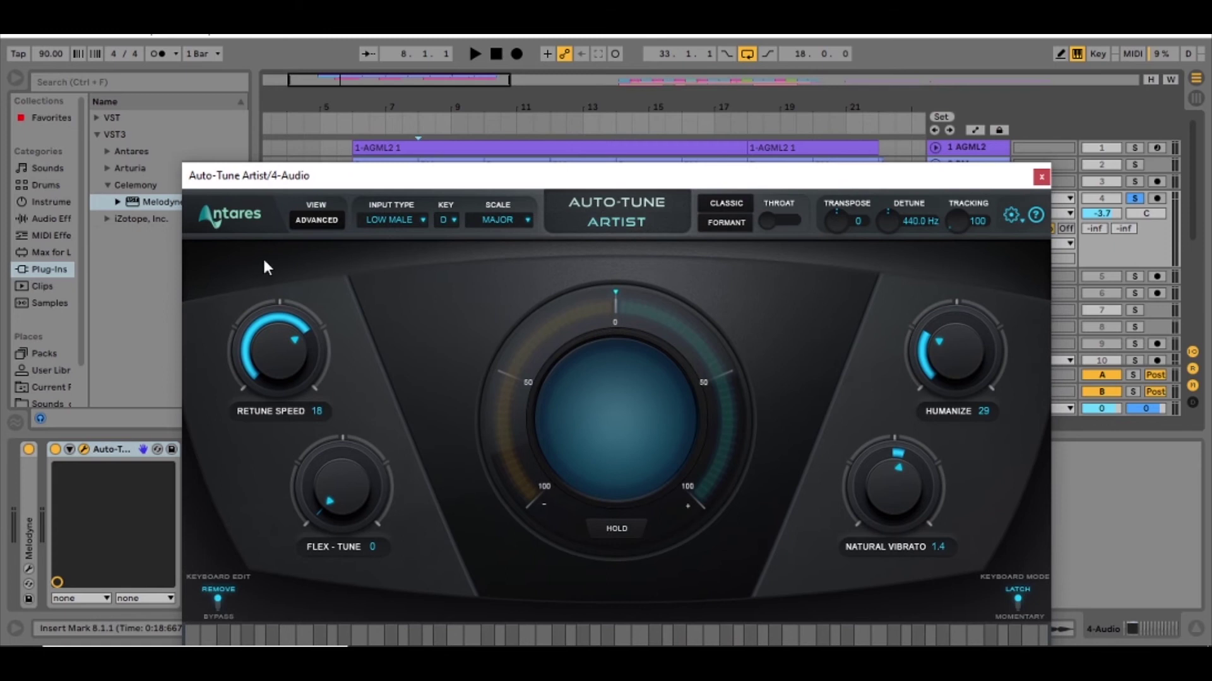
pyautogui.moveTo(485, 181); pyautogui.dragTo(464, 341)
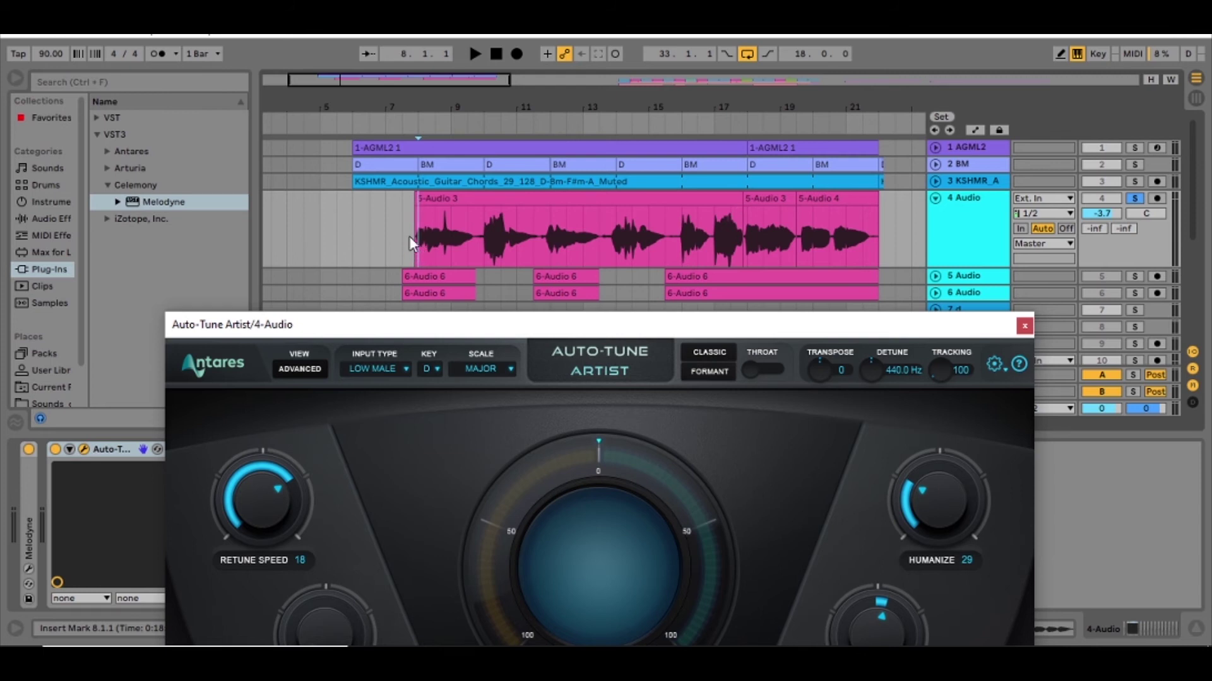
pyautogui.click(433, 195)
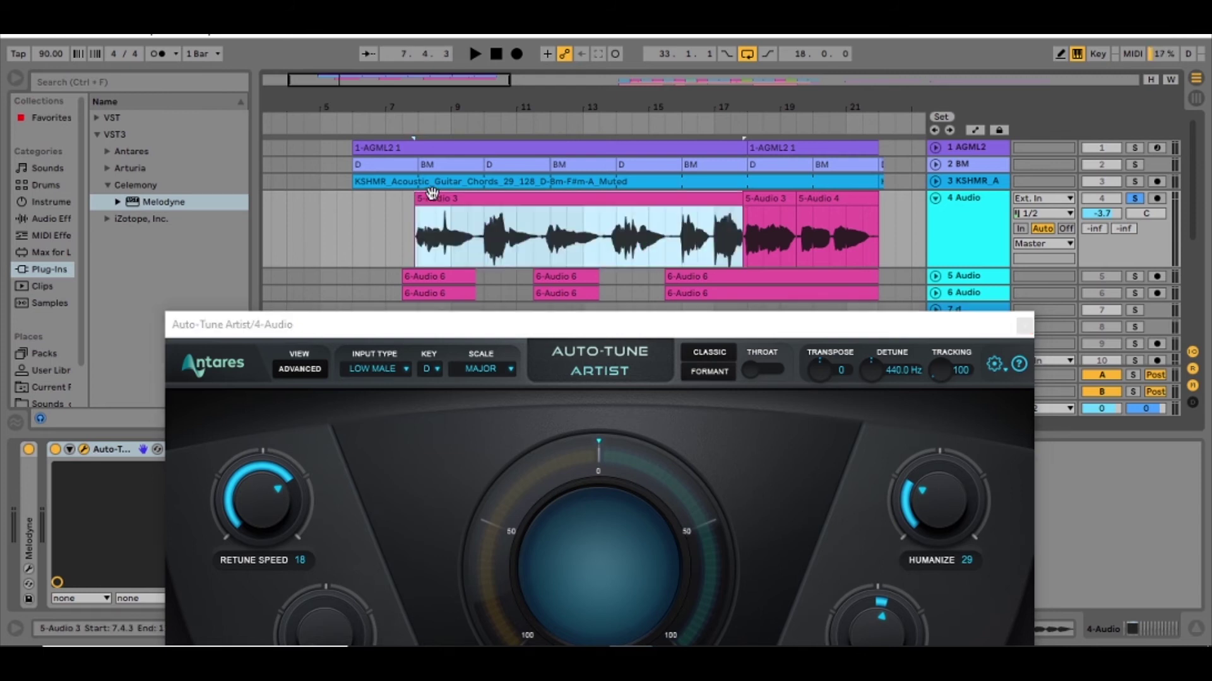
pyautogui.press('space')
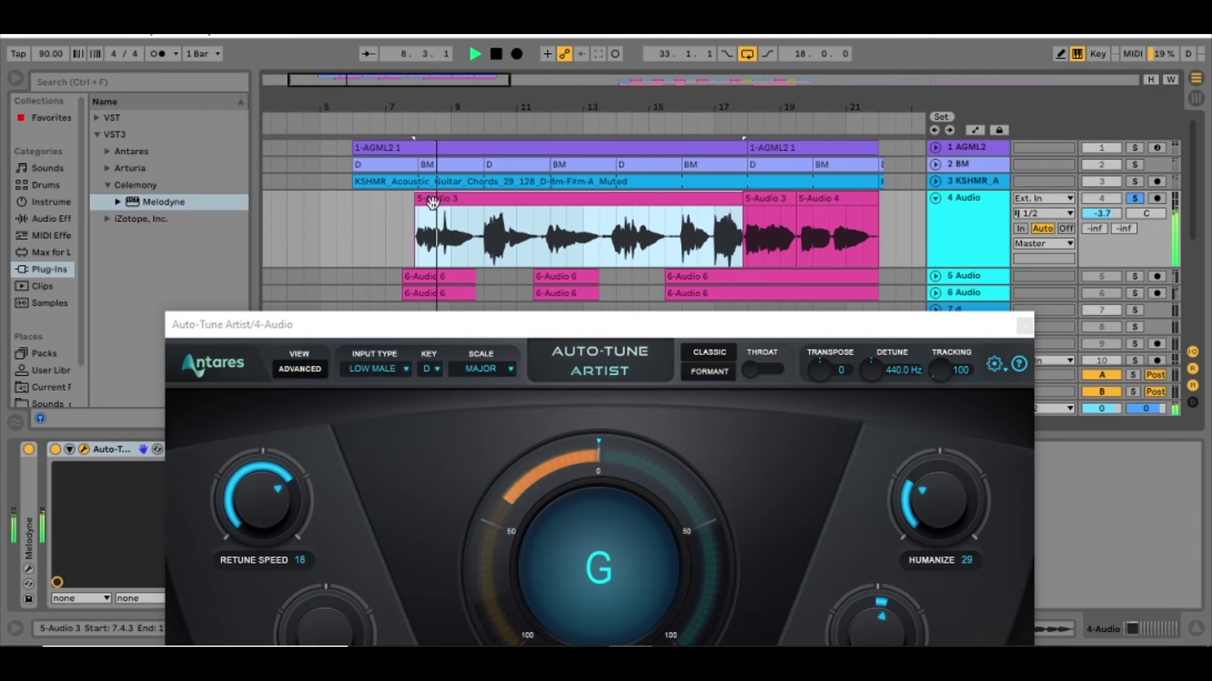
# Step: Fold the Auto-Tune device in the effect chain and set its retune speed to 27 during playback
pyautogui.moveTo(503, 332); pyautogui.dragTo(518, 114)
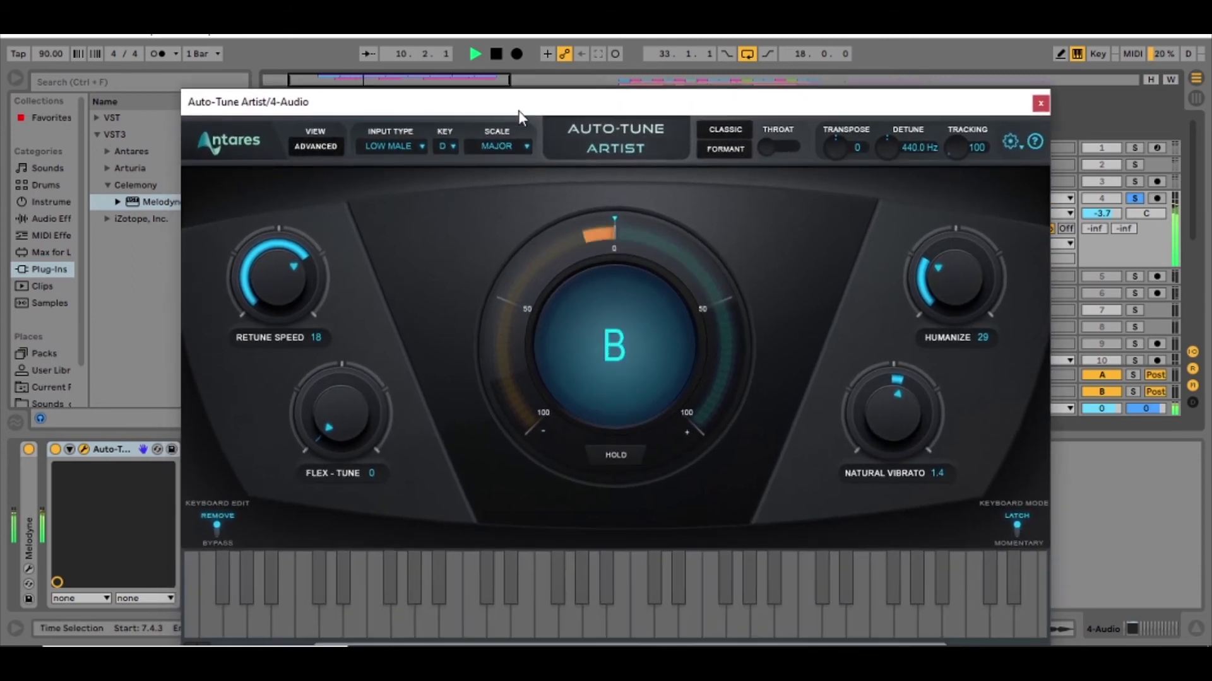
pyautogui.doubleClick(108, 448)
pyautogui.moveTo(276, 325); pyautogui.dragTo(274, 314)
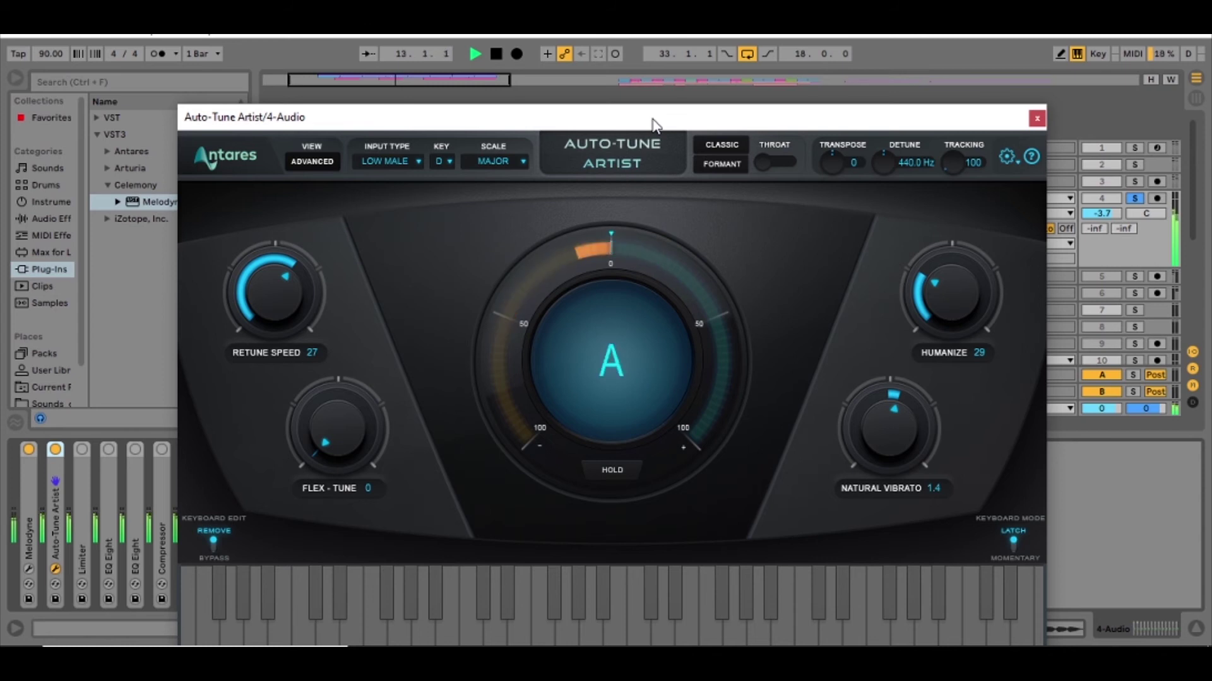
# Step: Place the insert mark at bar 10 on 4 Audio and play the phrase with Melodyne open
pyautogui.moveTo(653, 124); pyautogui.dragTo(640, 334)
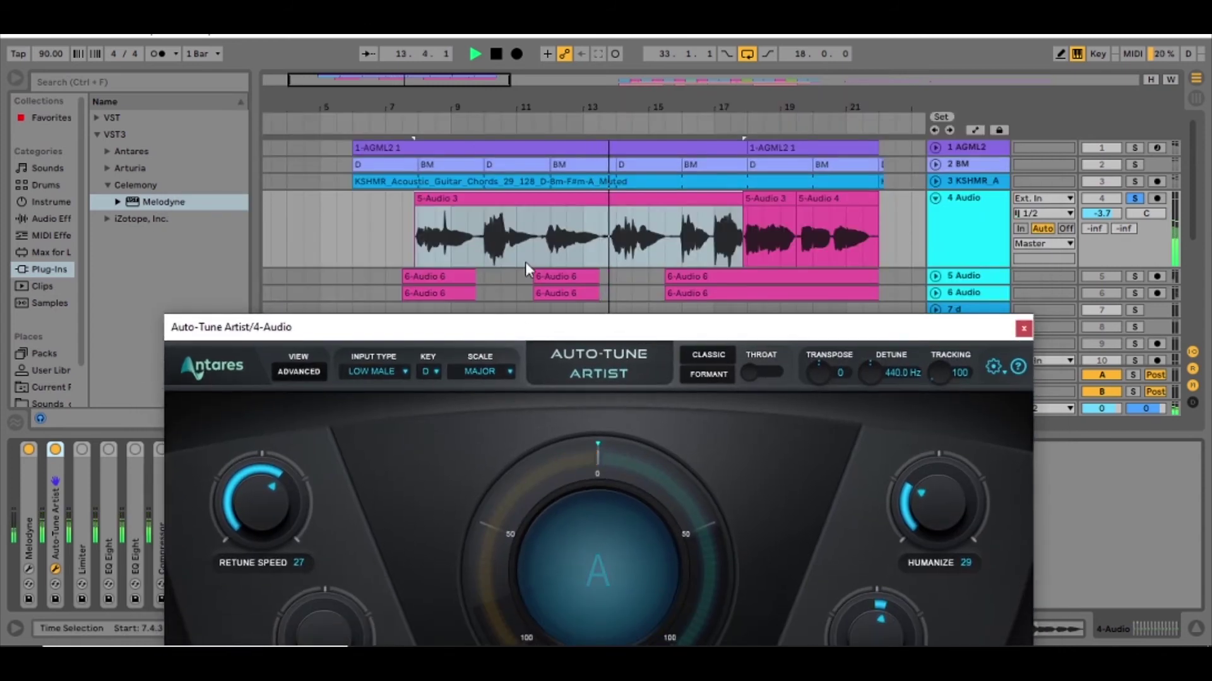
pyautogui.click(482, 251)
pyautogui.click(483, 251)
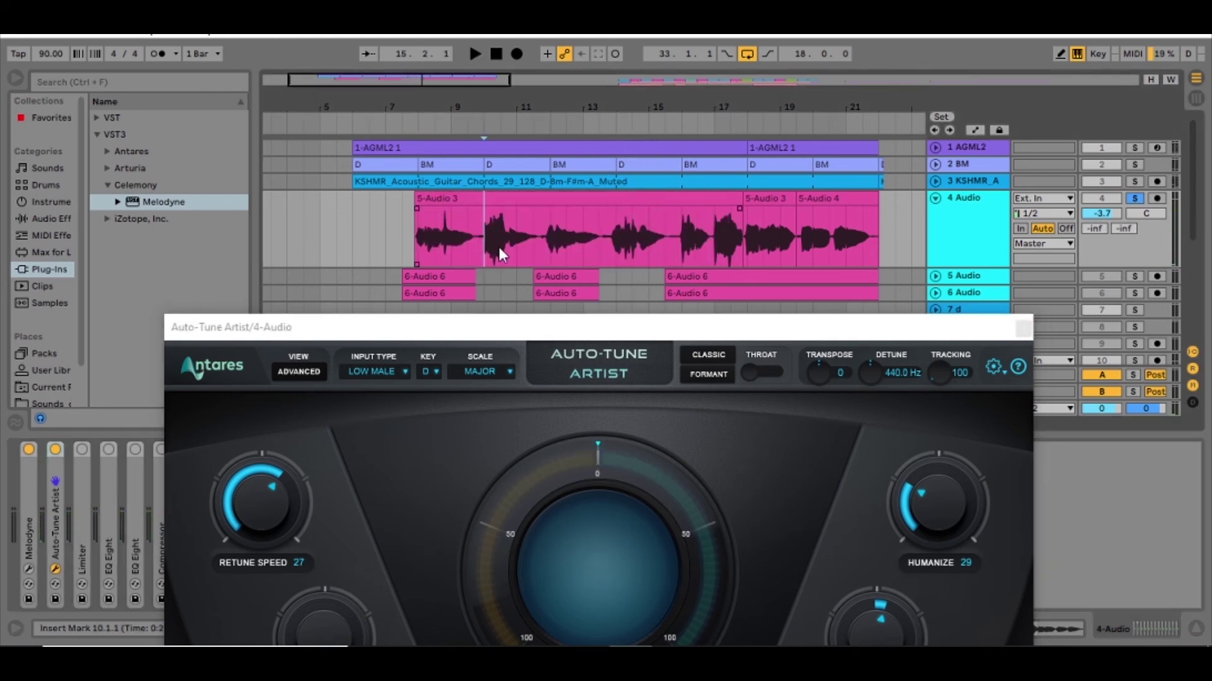
pyautogui.click(29, 569)
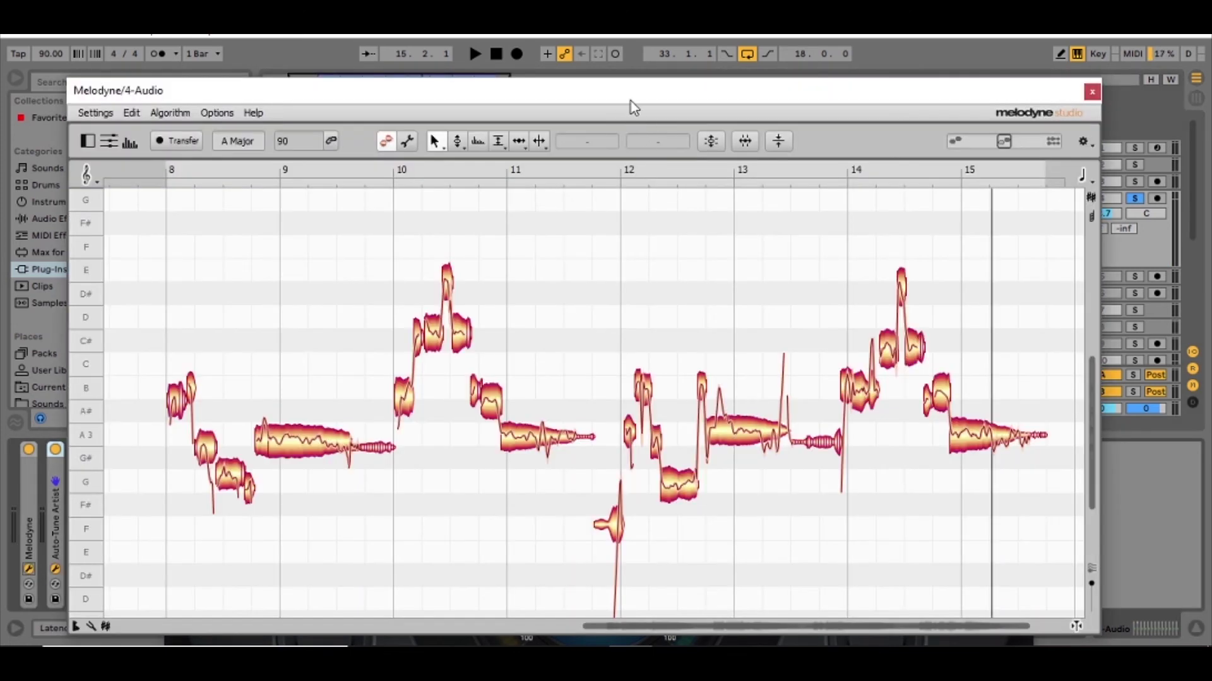
pyautogui.press('space')
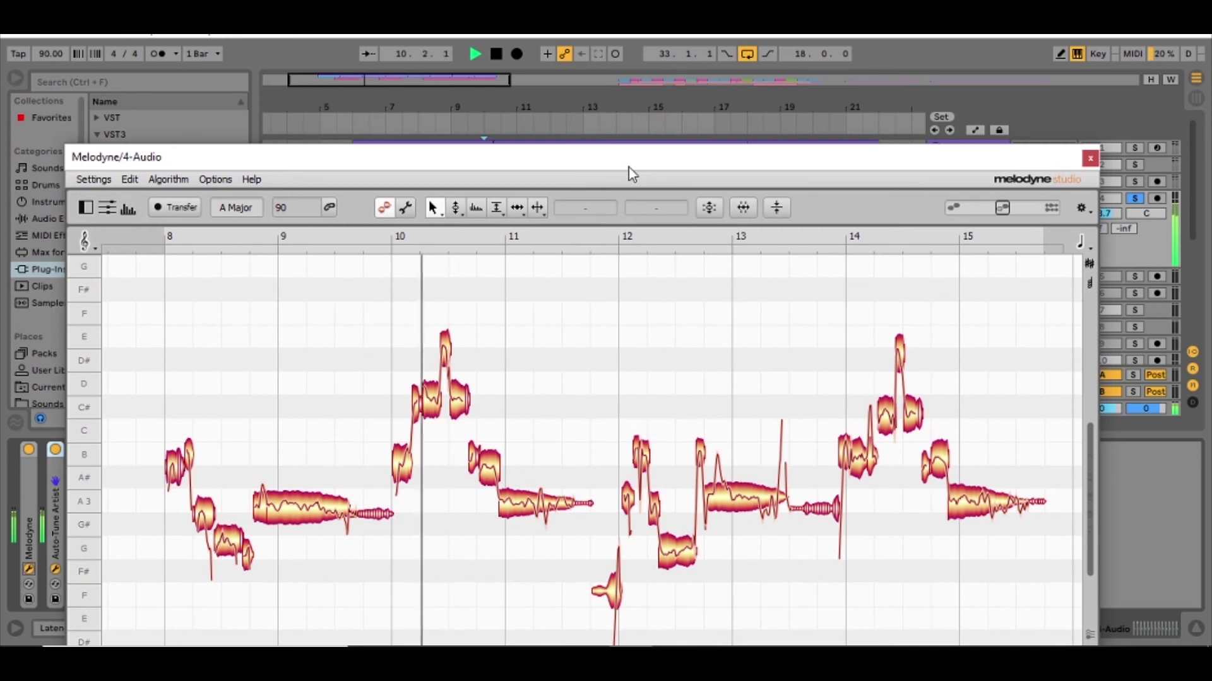
pyautogui.press('space')
# Step: Raise the C# 4 note just before the bar 10 peak to D 4 and play the phrase again
pyautogui.click(431, 404)
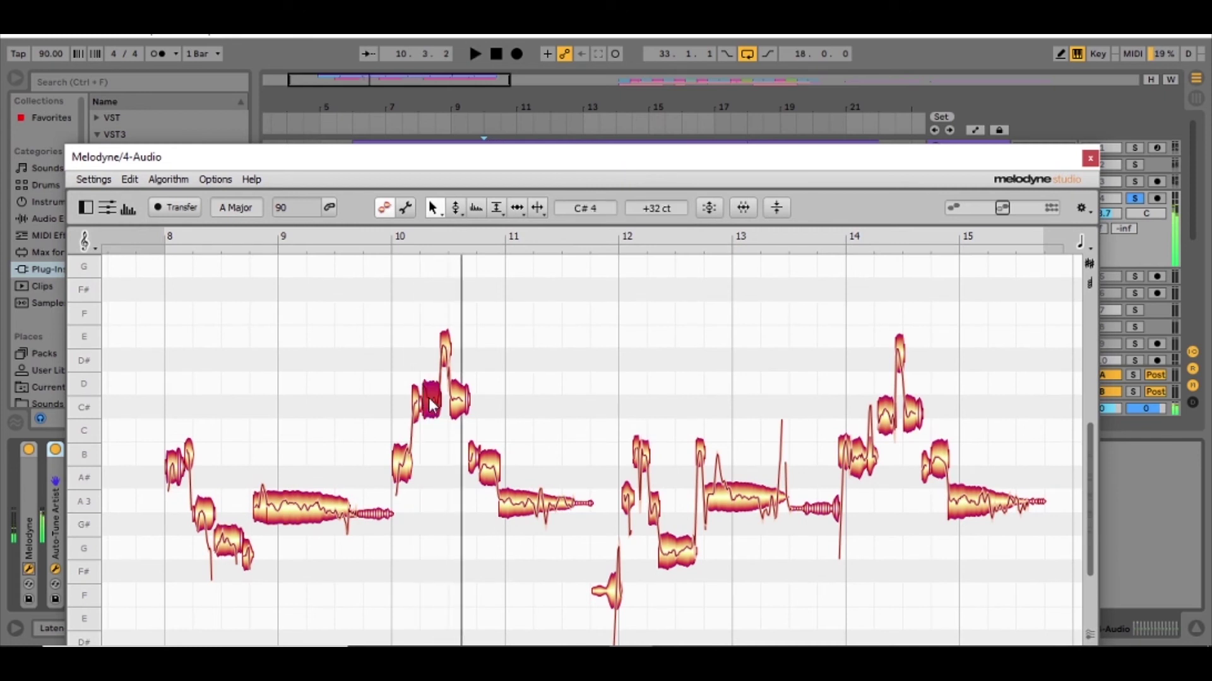
pyautogui.moveTo(431, 405); pyautogui.dragTo(437, 378)
pyautogui.press('space')
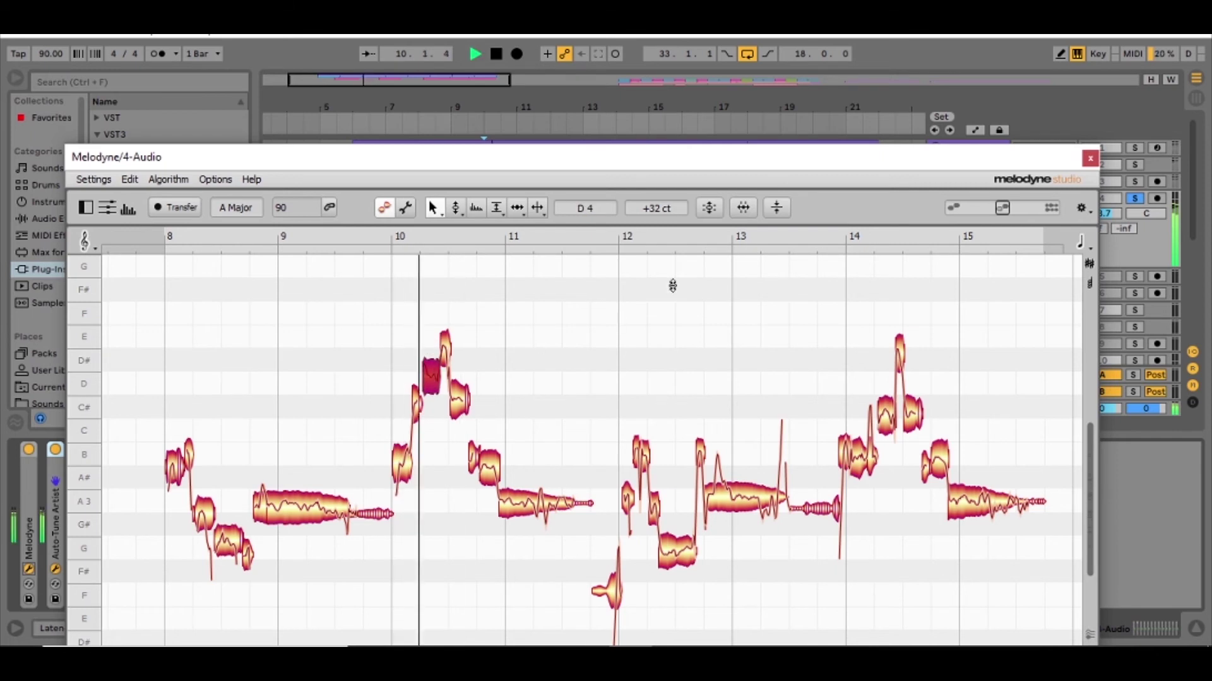
# Step: Inspect the notes around the bar 10 peak one by one during playback, and stop in bar 14
pyautogui.click(446, 345)
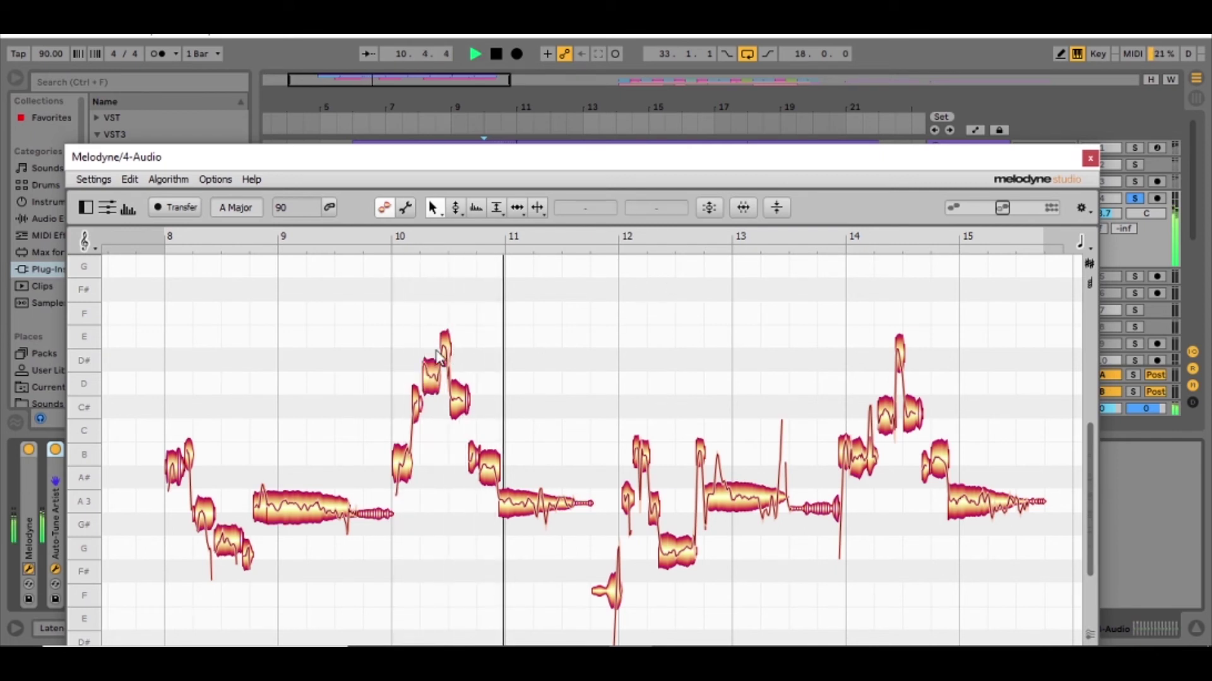
pyautogui.click(433, 378)
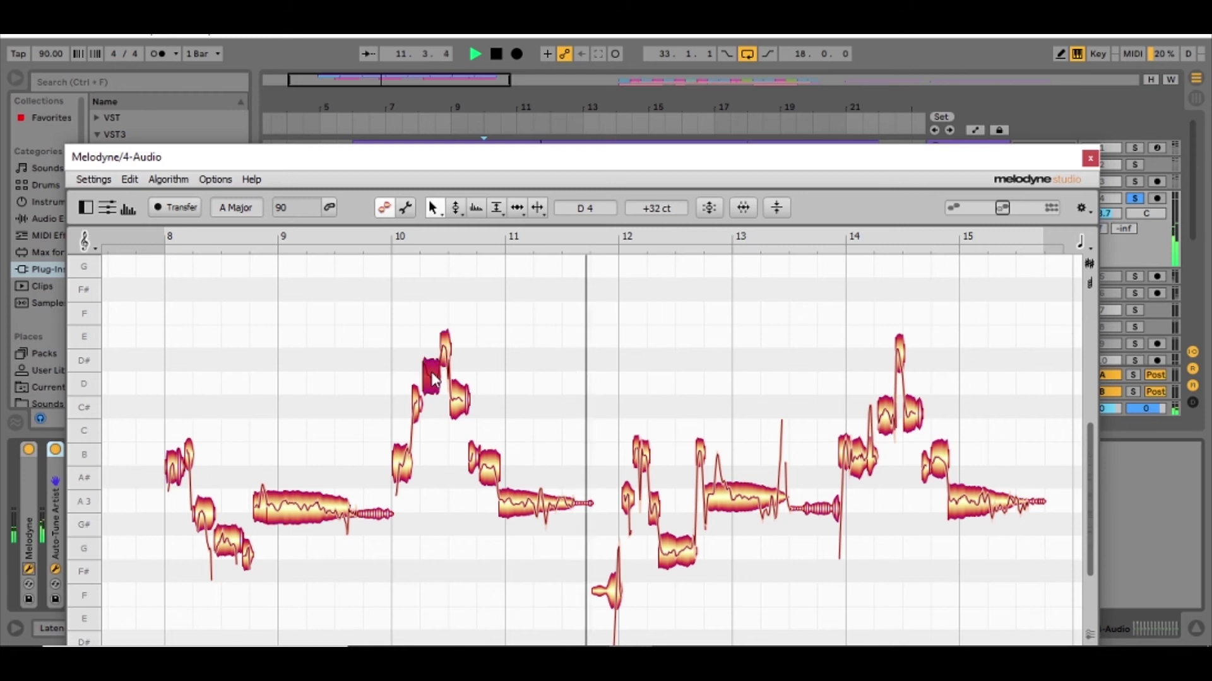
pyautogui.click(448, 352)
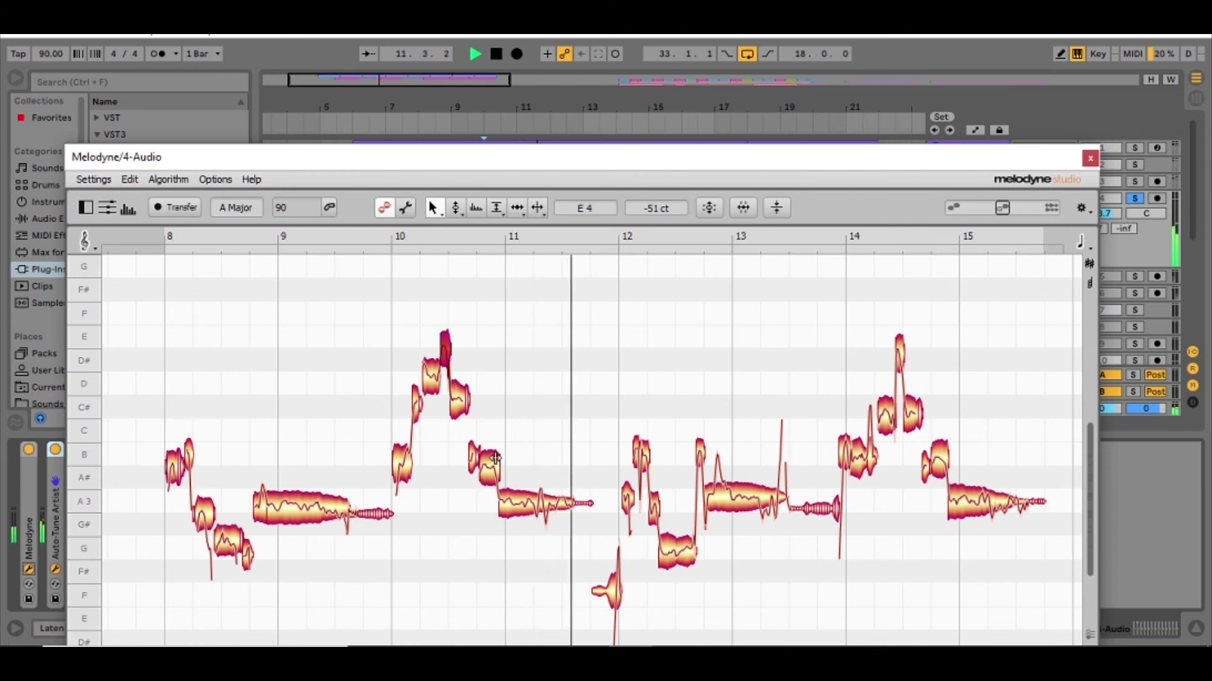
pyautogui.click(495, 458)
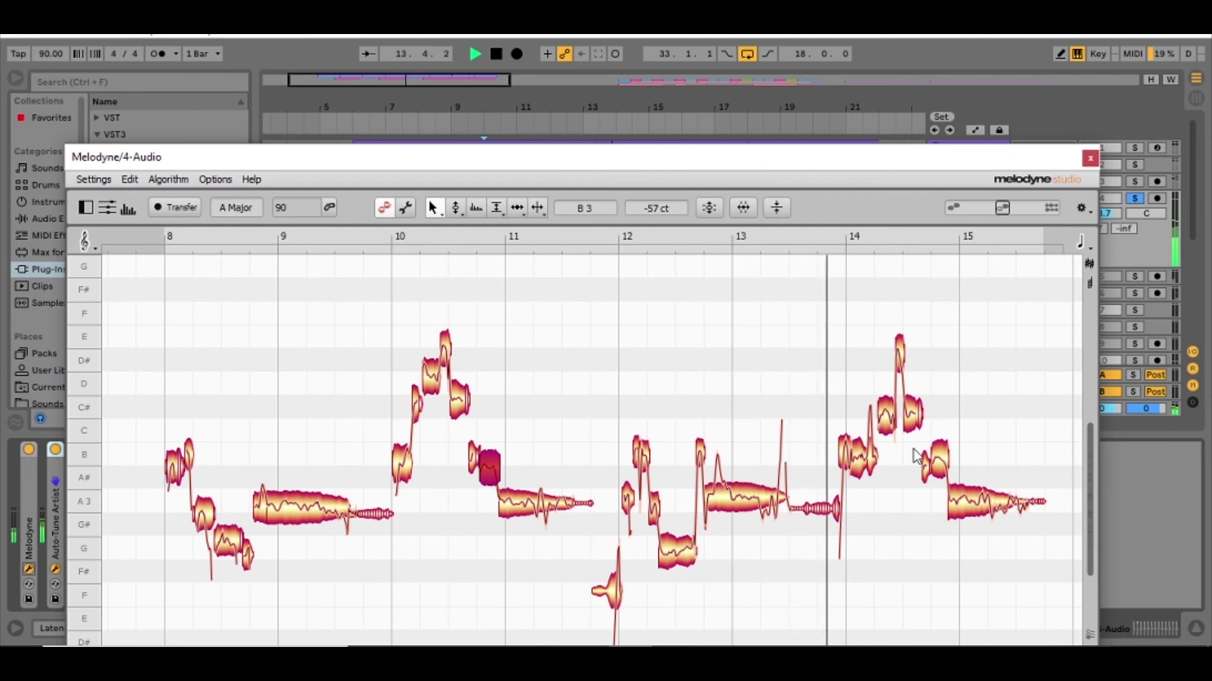
pyautogui.press('space')
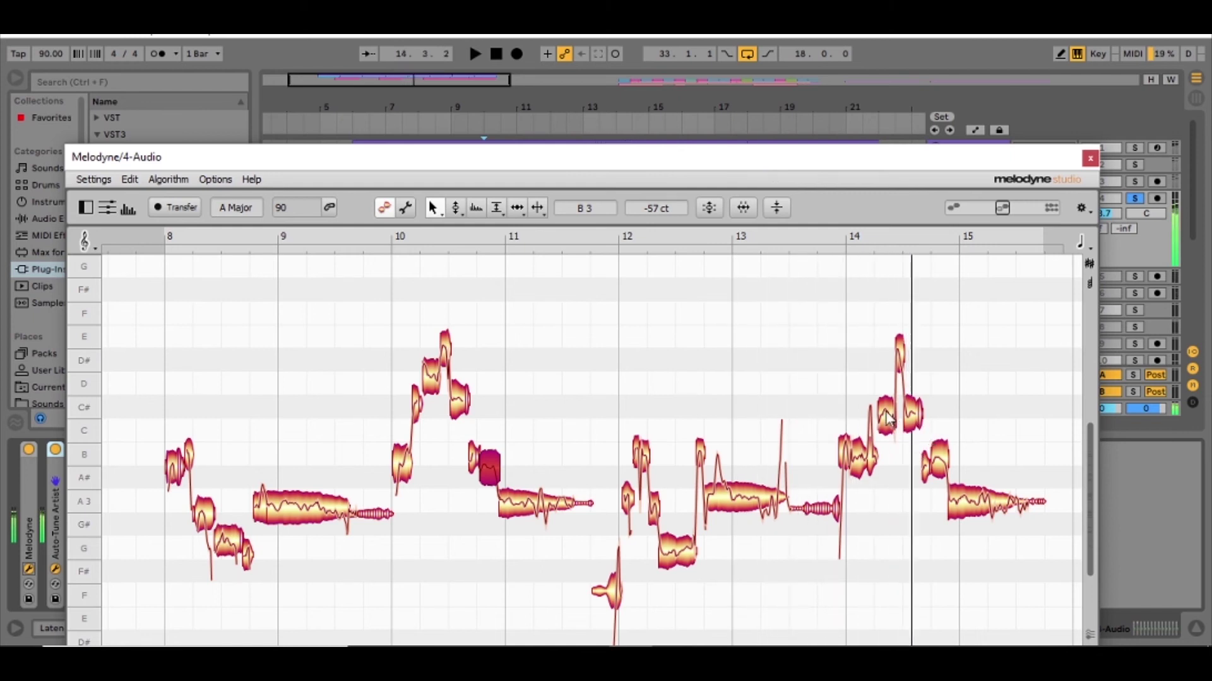
# Step: Raise the C# 4 note just before the bar 14 peak to D 4 and restart playback
pyautogui.click(886, 417)
pyautogui.moveTo(886, 417); pyautogui.dragTo(887, 394)
pyautogui.press('space')
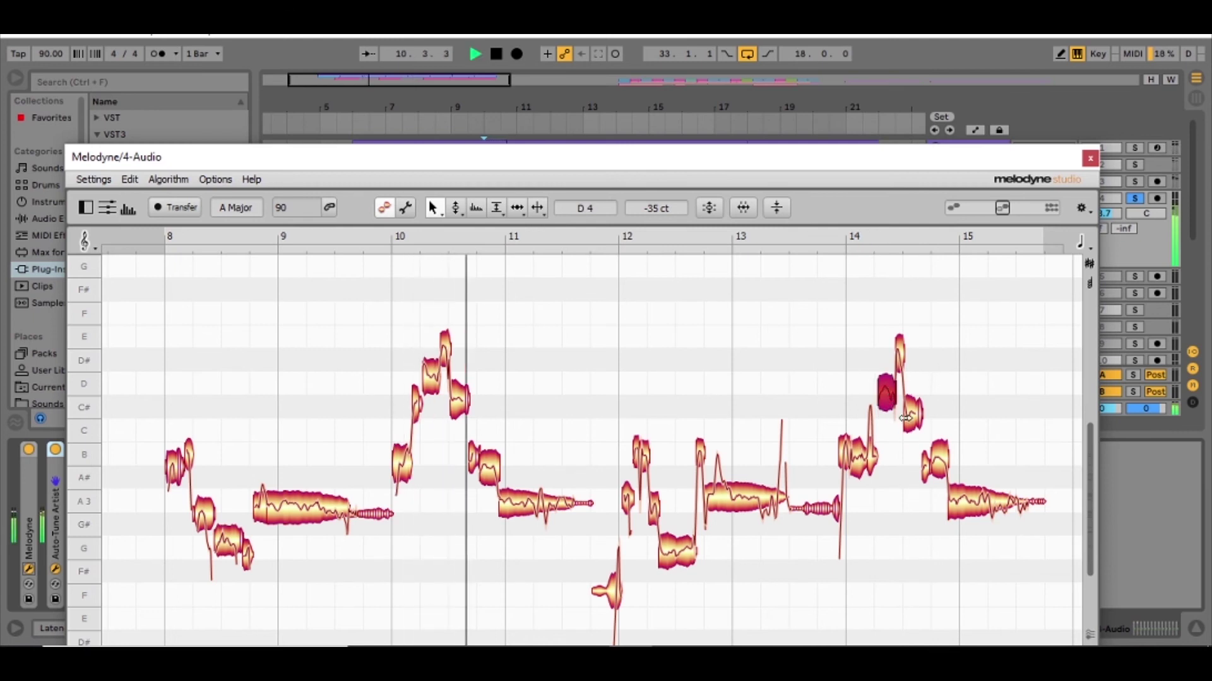
# Step: Try the note just after the bar 14 peak at D 4, comparing it with the matching bar 10 note, and return it to C# 4
pyautogui.click(912, 416)
pyautogui.moveTo(912, 417); pyautogui.dragTo(912, 394)
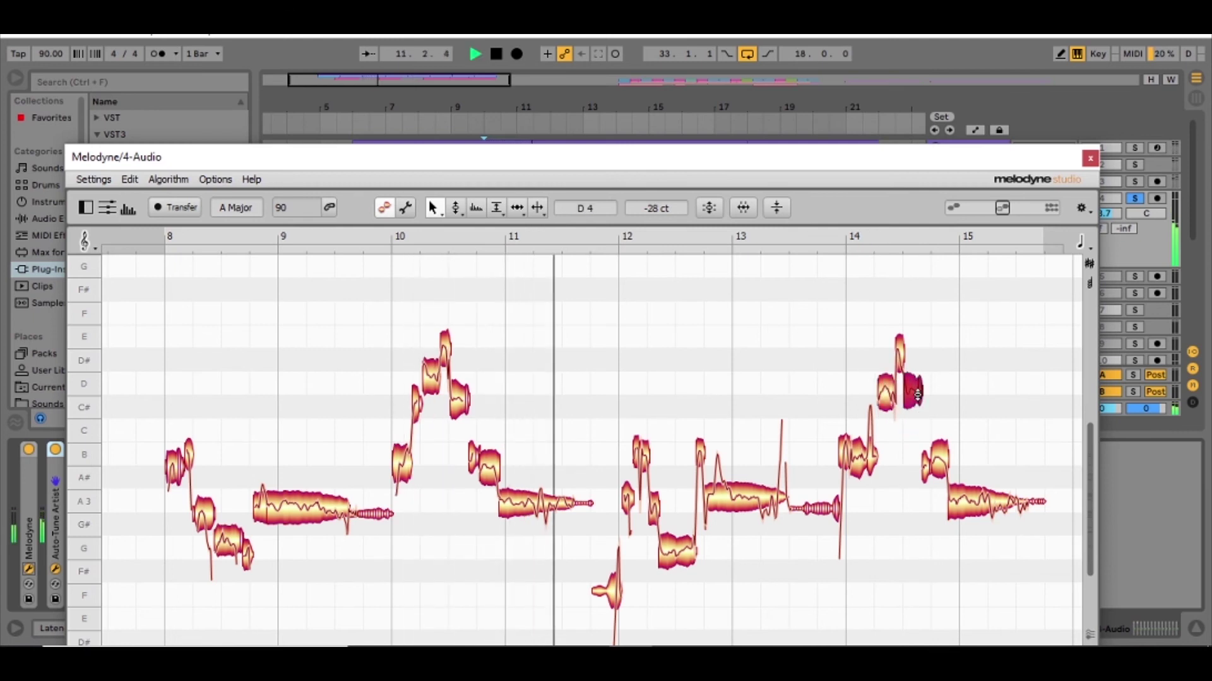
pyautogui.click(460, 399)
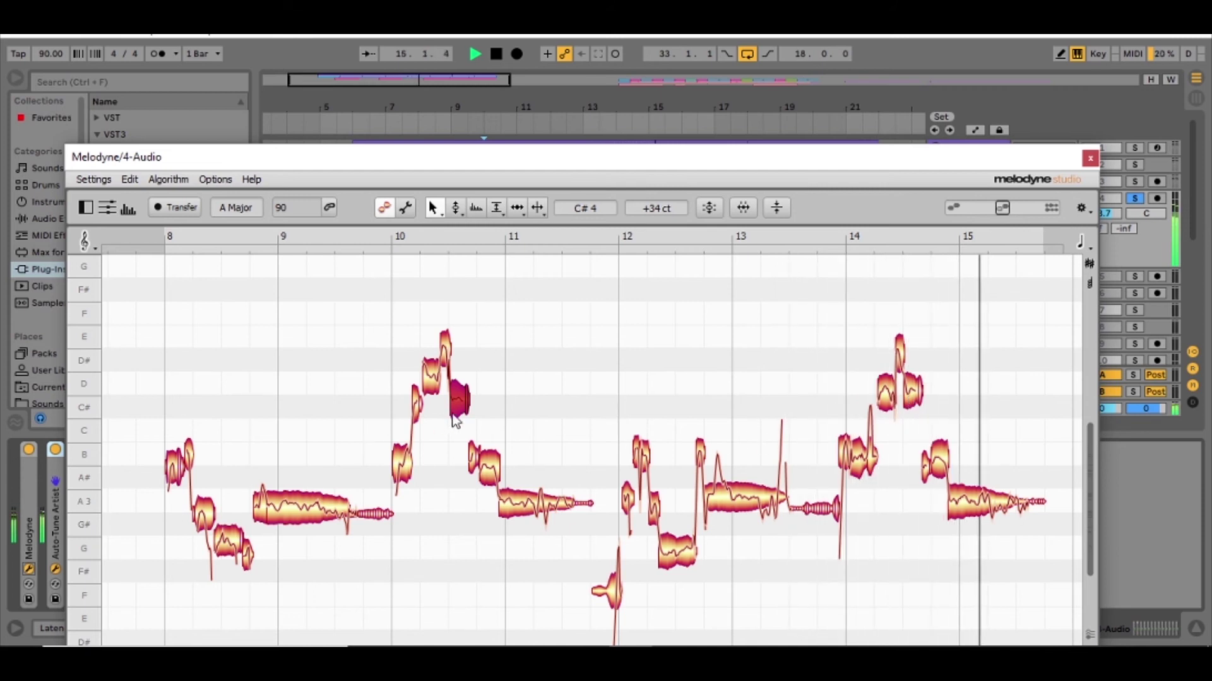
pyautogui.moveTo(926, 406); pyautogui.dragTo(926, 428)
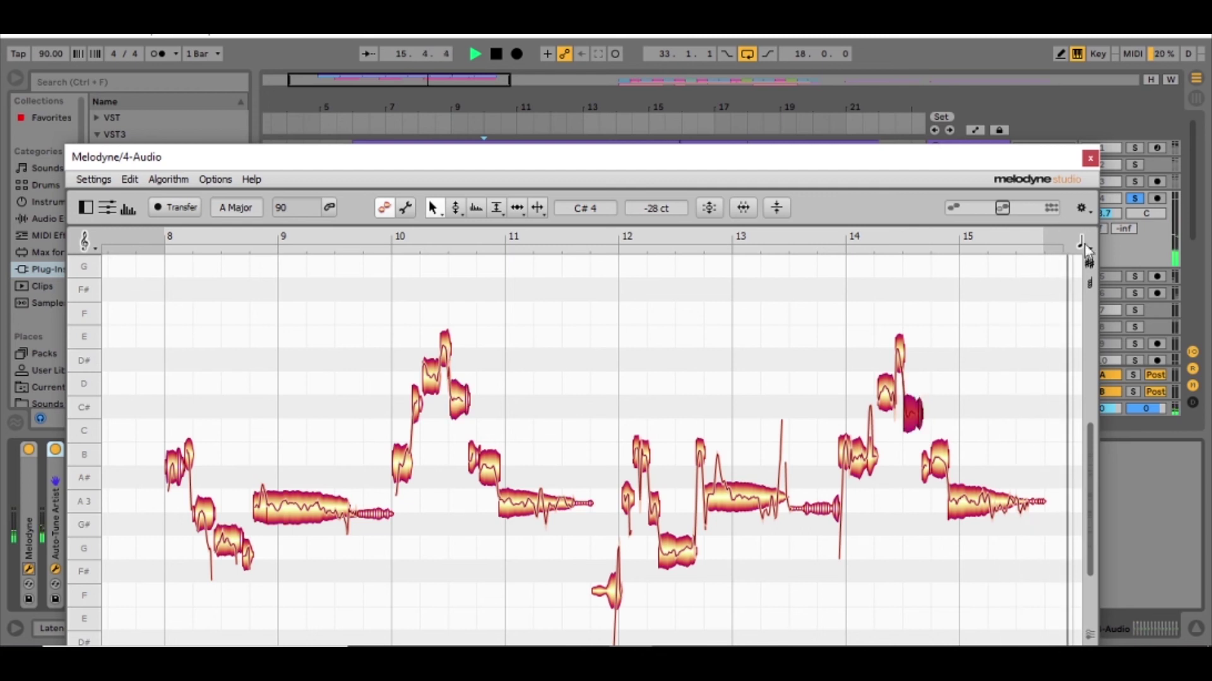
# Step: Restart playback from bar 10 and bring the whole Auto-Tune Artist window of 4 Audio into view
pyautogui.press('space')
pyautogui.press('space')
pyautogui.click(55, 569)
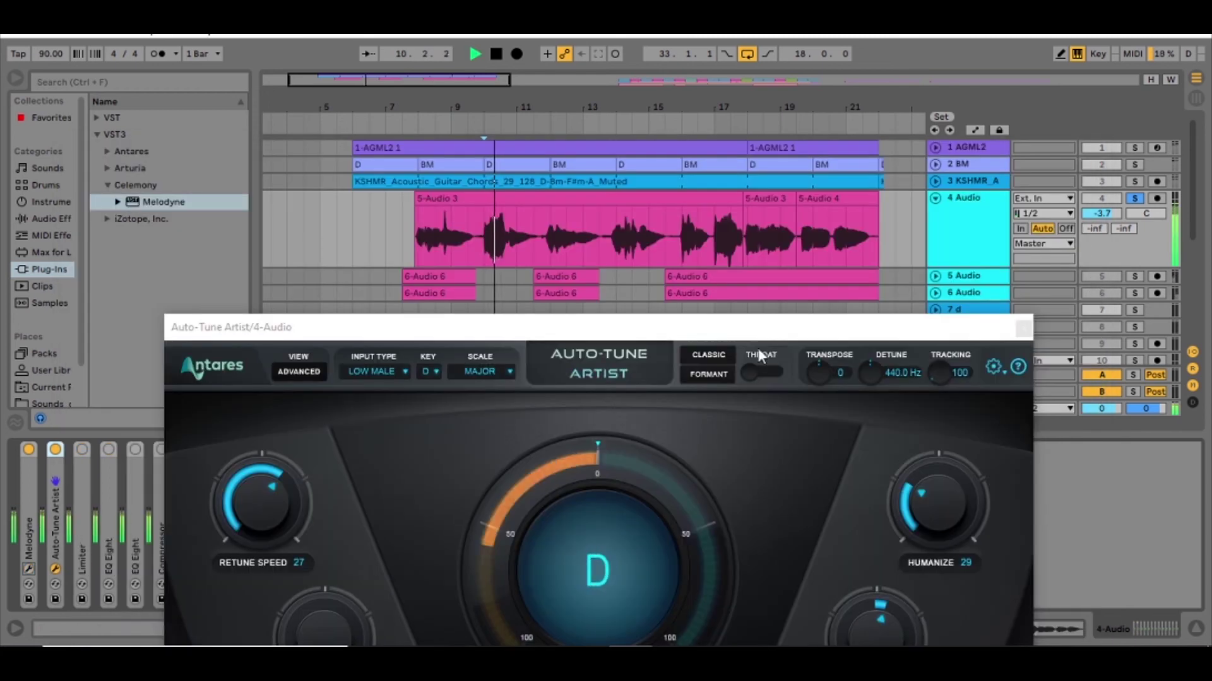
pyautogui.moveTo(543, 325); pyautogui.dragTo(581, 92)
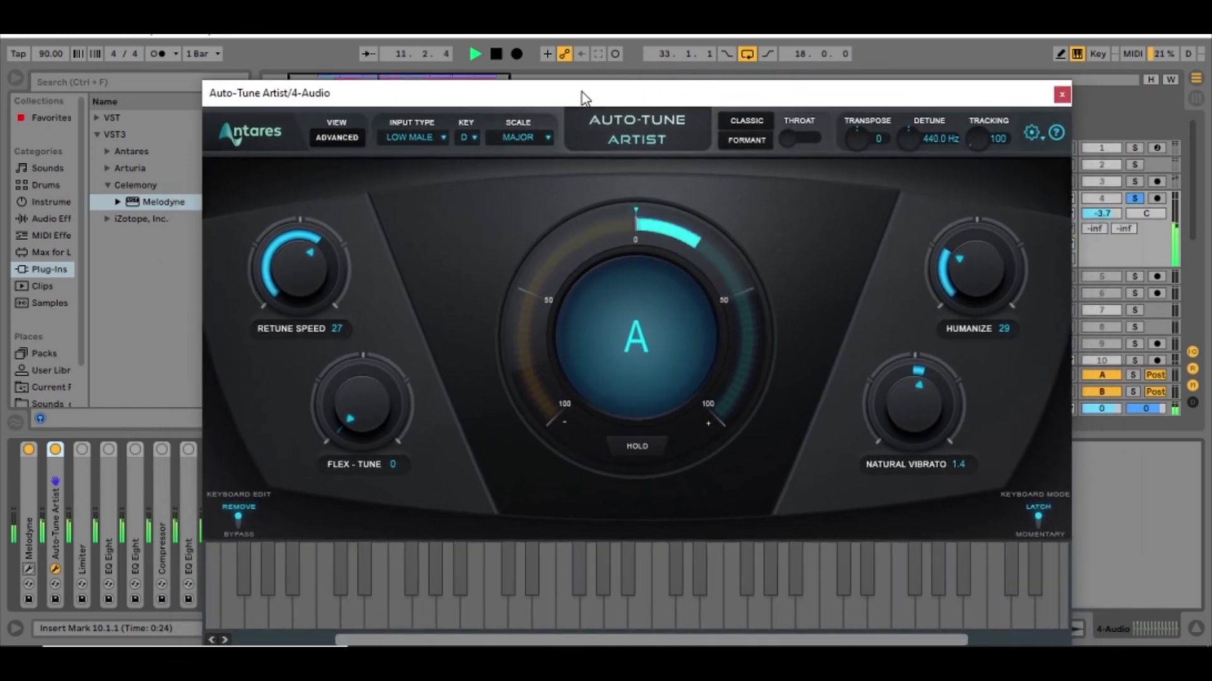
# Step: Close the Auto-Tune Artist window, place the insert mark at 13.3.1 on 4 Audio and stop playback
pyautogui.click(1062, 95)
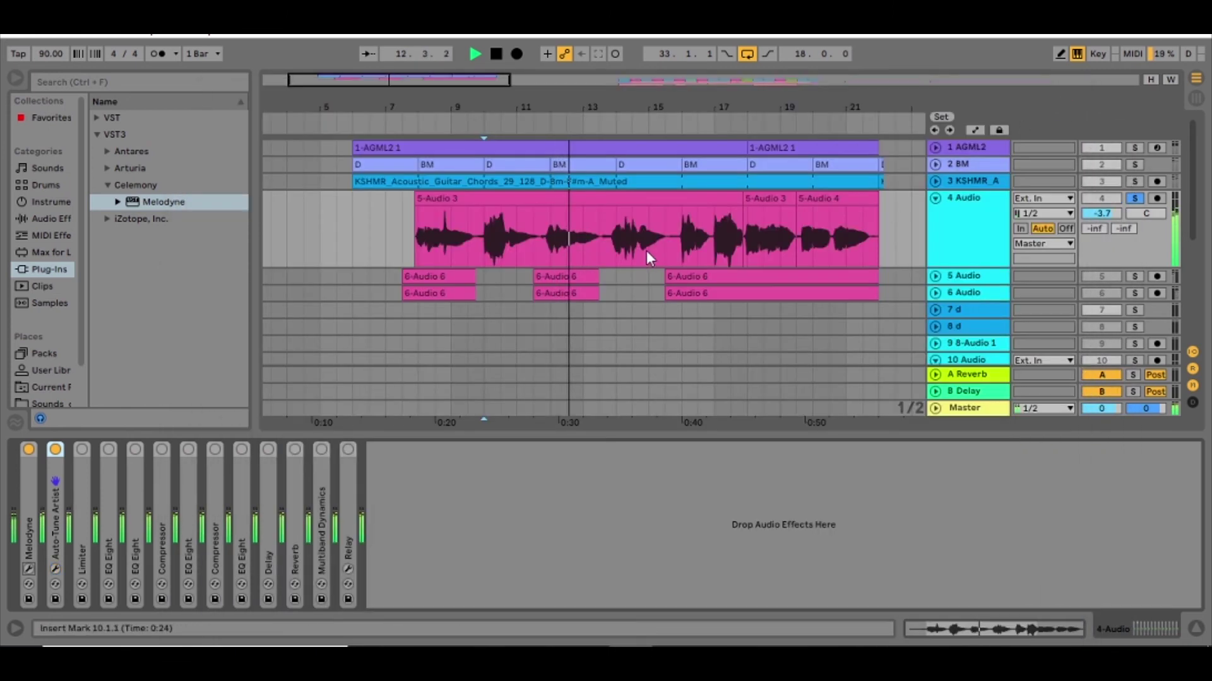
pyautogui.click(601, 249)
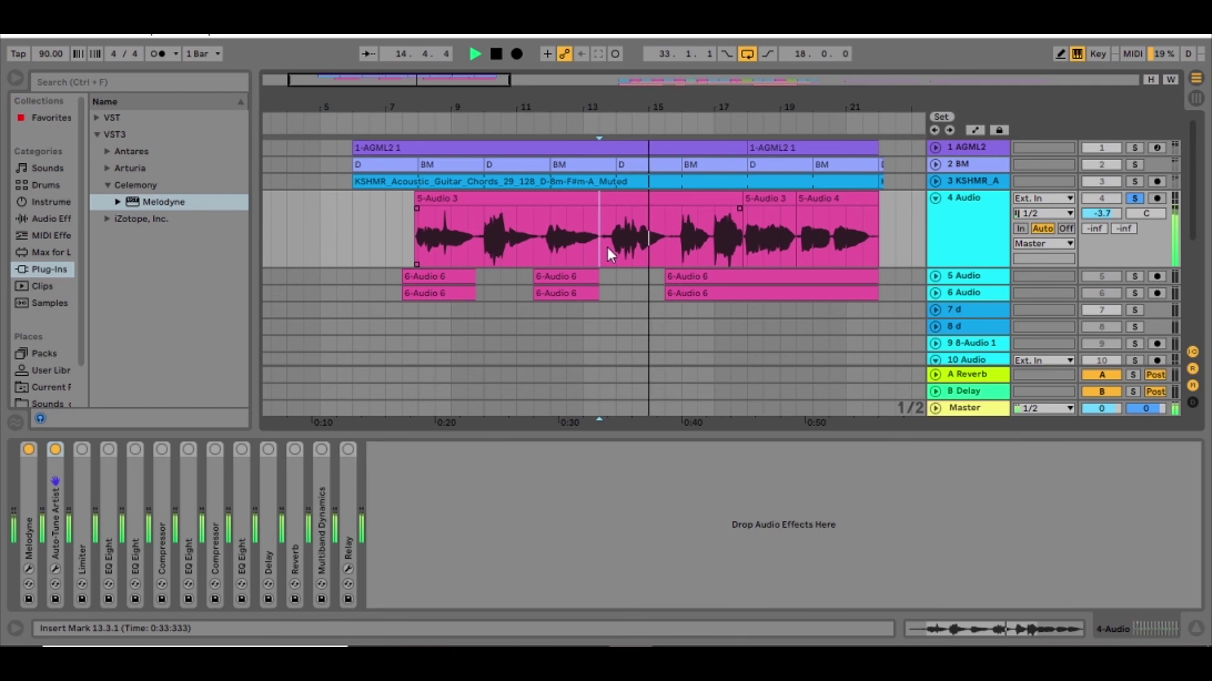
pyautogui.press('space')
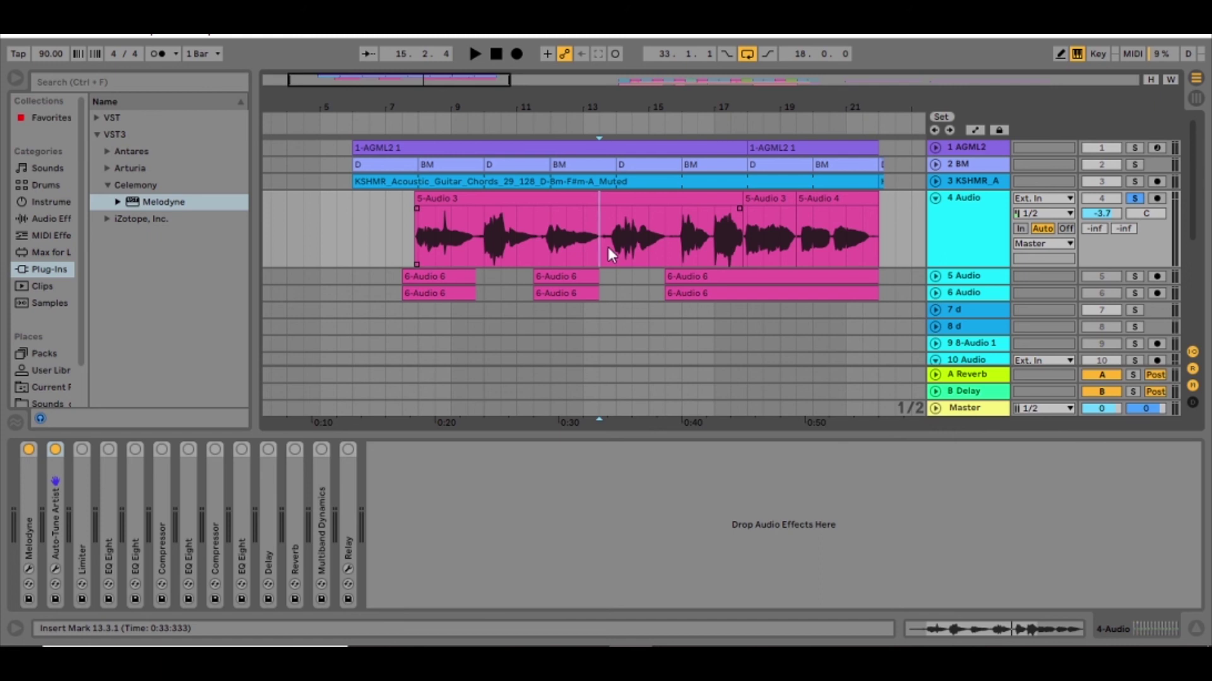
# Step: Activate all remaining effects in the 4 Audio chain, from the Limiter through the EQs, Compressors, Delay, Reverb and Multiband Dynamics to Relay
pyautogui.click(82, 449)
pyautogui.click(109, 449)
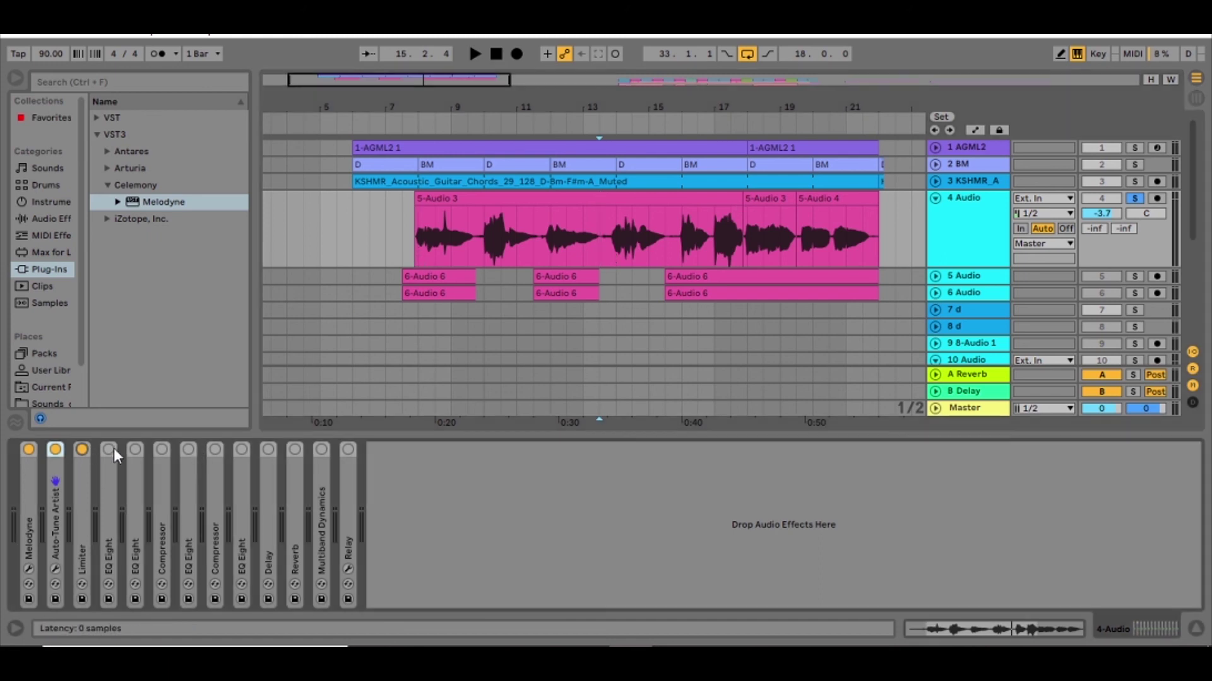
pyautogui.click(135, 449)
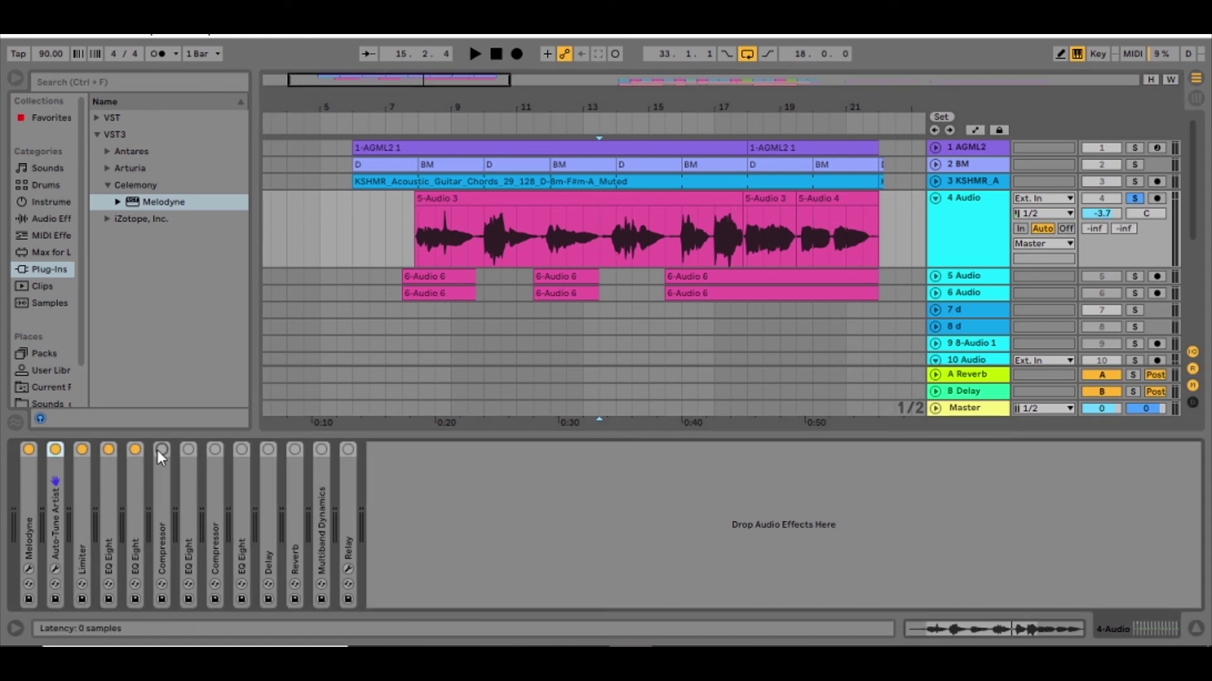
pyautogui.click(241, 450)
pyautogui.click(325, 452)
pyautogui.click(350, 449)
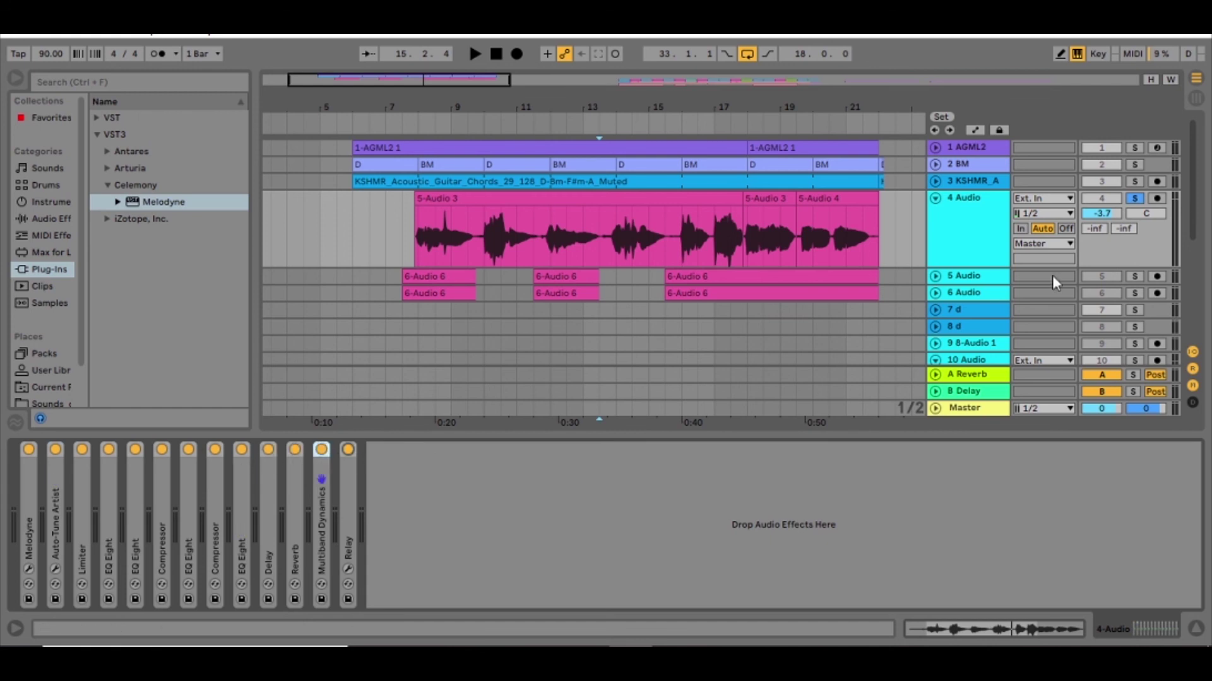
# Step: Turn off solo on 4 Audio and play the full mix from 7.3.1
pyautogui.click(1140, 199)
pyautogui.click(406, 237)
pyautogui.press('space')
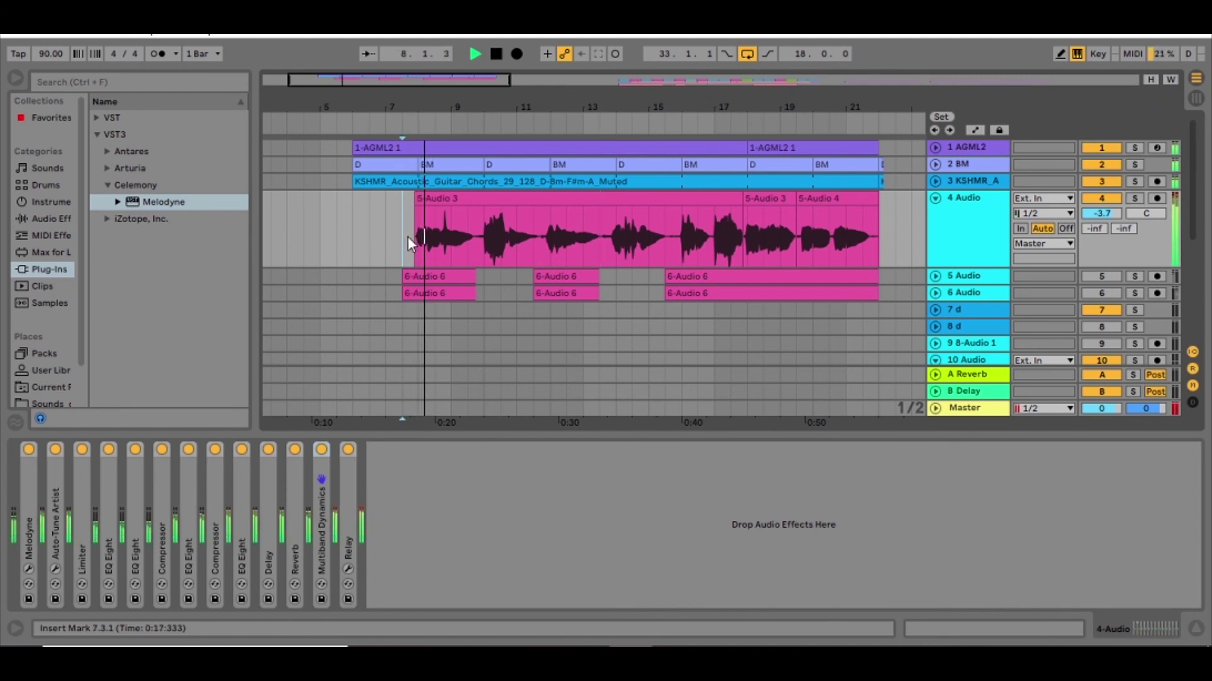